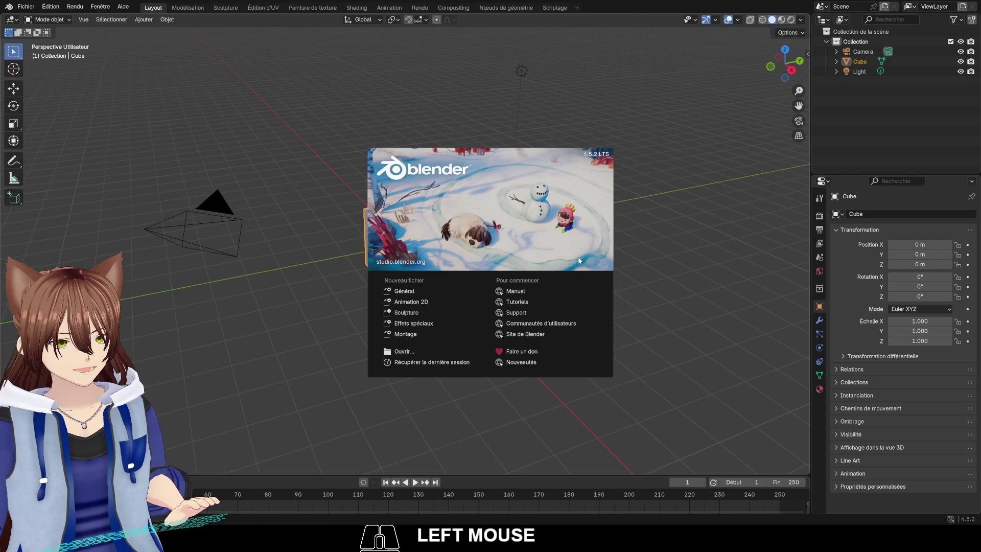
# - Dismiss the splash screen and select the camera, followed by the light, in the 3D viewport
pyautogui.click(310, 138)
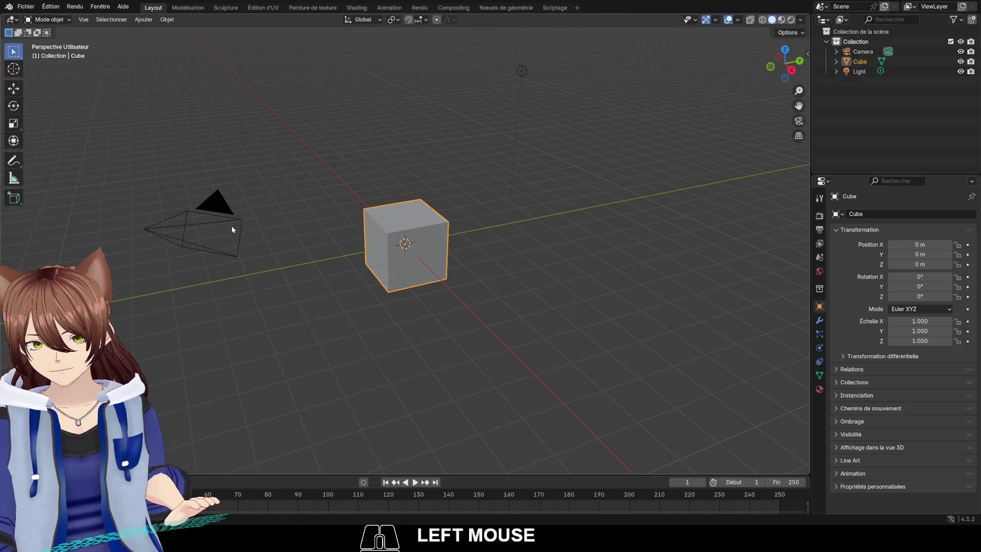
pyautogui.click(214, 205)
pyautogui.click(520, 71)
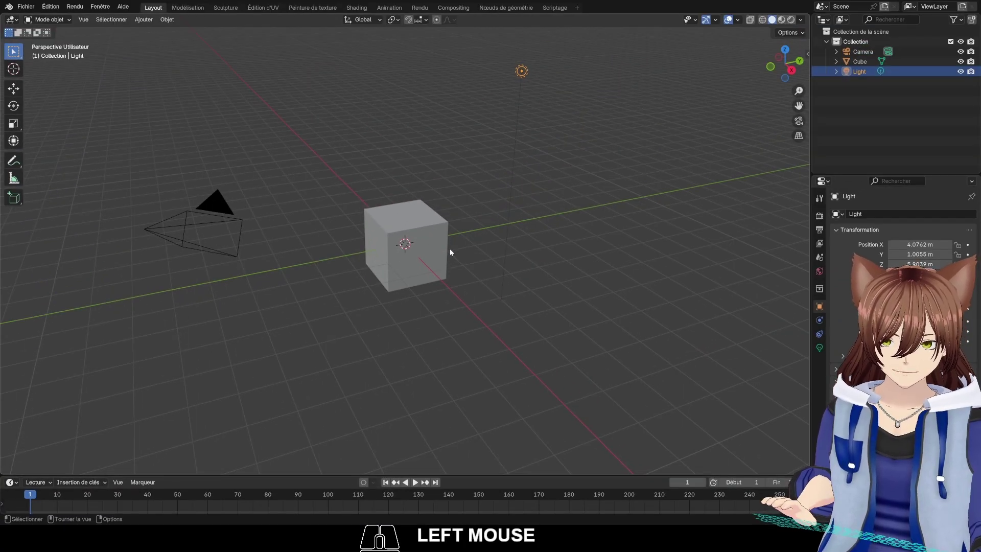
pyautogui.moveTo(451, 249)
pyautogui.mouseDown(button='middle')
pyautogui.moveTo(373, 259)
pyautogui.moveTo(459, 247)
pyautogui.moveTo(469, 255)
pyautogui.moveTo(421, 249)
pyautogui.moveTo(434, 246)
pyautogui.mouseUp(button='middle')
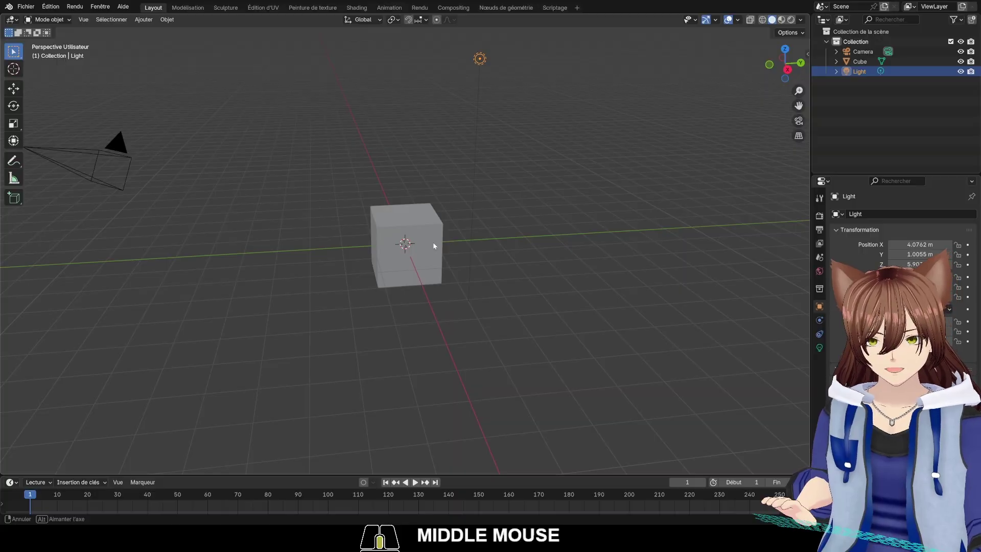
pyautogui.keyDown('alt'); pyautogui.moveTo(435, 246); pyautogui.dragTo(416, 255, button='middle'); pyautogui.keyUp('alt')
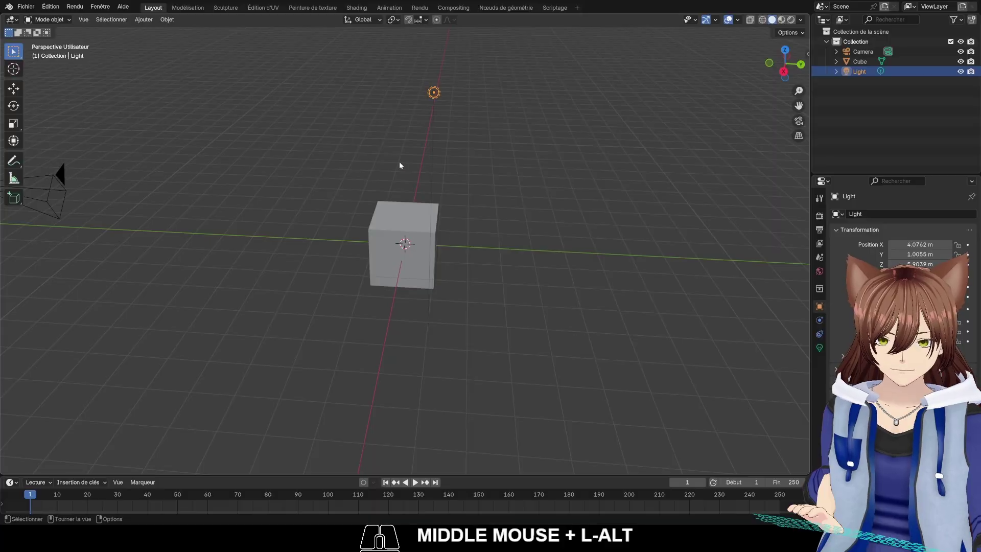
pyautogui.keyDown('alt'); pyautogui.rightClick(465, 174); pyautogui.keyUp('alt')
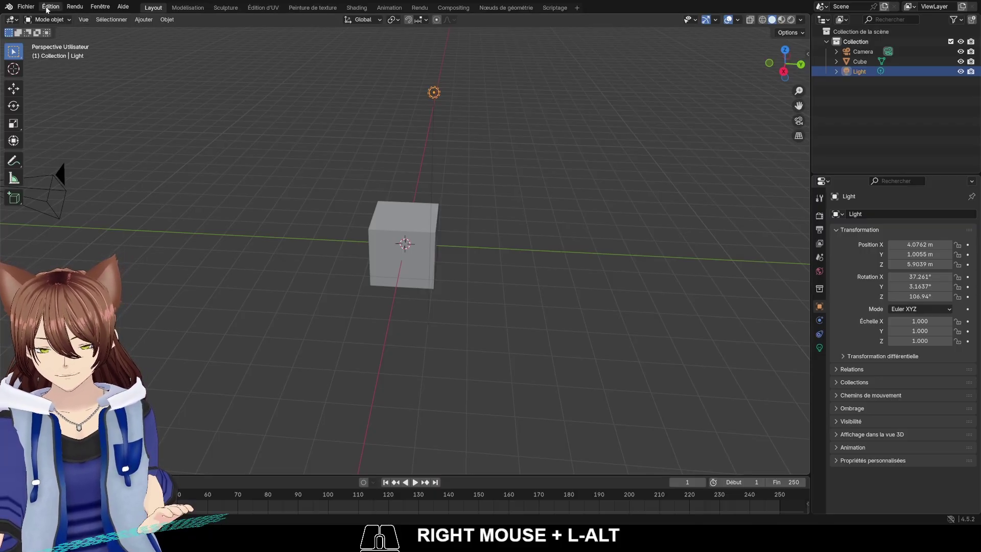
# - Switch the keymap preset in the preferences to the built-in "Compatible industrie" (Industry Compatible)
pyautogui.click(47, 8)
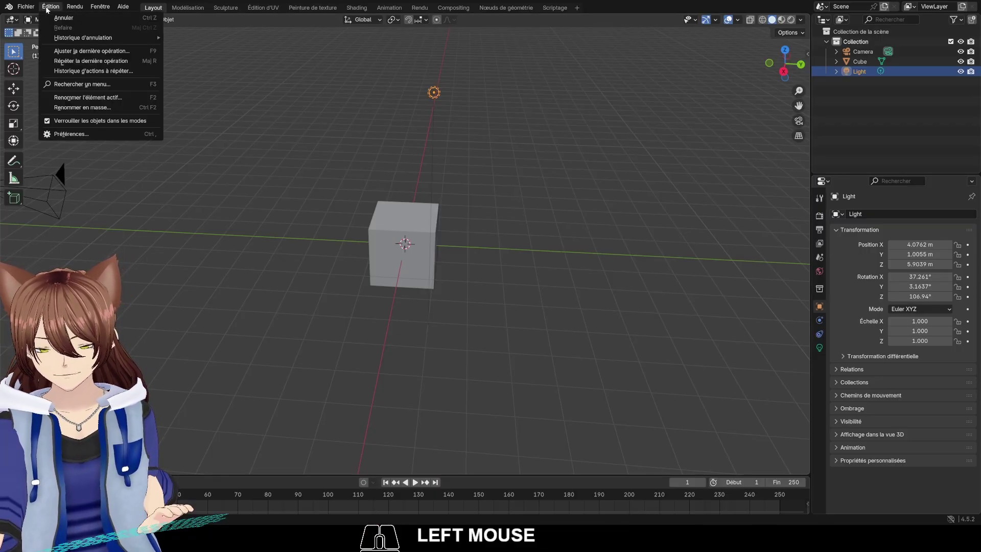
pyautogui.click(78, 135)
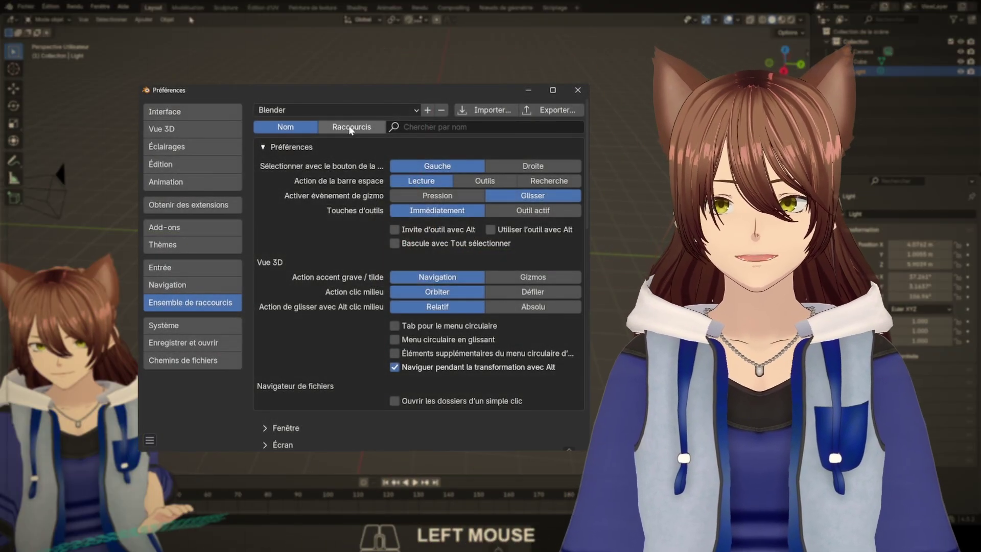
pyautogui.click(404, 109)
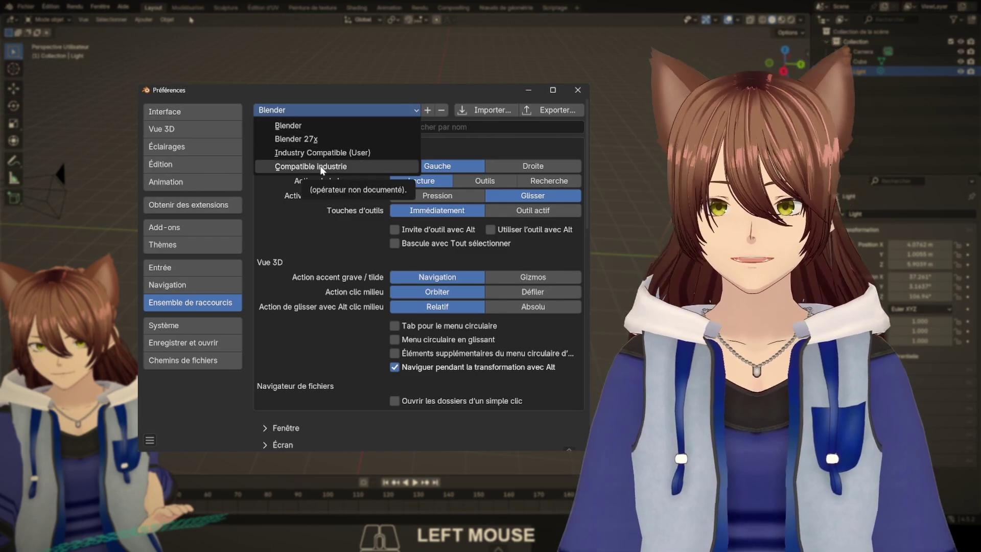
pyautogui.click(321, 167)
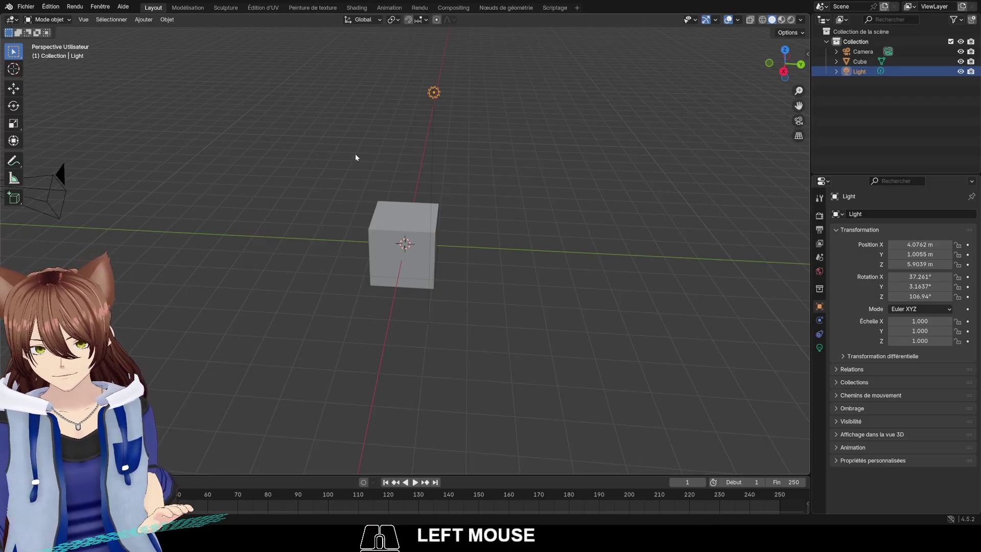
# - Examine the scene around the cube by orbiting, panning and zooming the 3D view with the Industry Compatible navigation
pyautogui.keyDown('alt'); pyautogui.moveTo(358, 164); pyautogui.dragTo(359, 181); pyautogui.keyUp('alt')
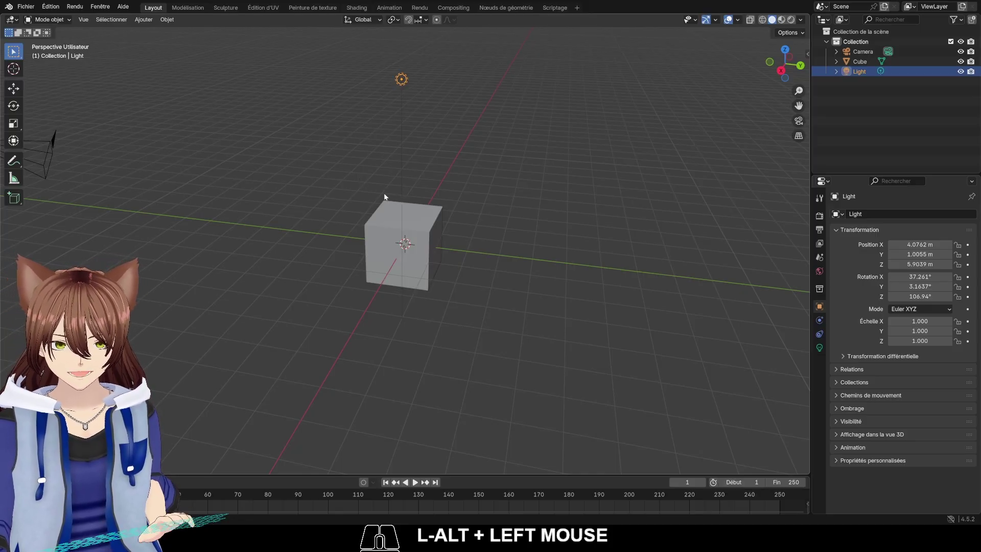
pyautogui.moveTo(385, 194)
pyautogui.keyDown('alt'); pyautogui.mouseDown()
pyautogui.moveTo(429, 202)
pyautogui.moveTo(431, 215)
pyautogui.moveTo(324, 216)
pyautogui.moveTo(278, 204)
pyautogui.moveTo(375, 197)
pyautogui.mouseUp(); pyautogui.keyUp('alt')
pyautogui.keyDown('alt'); pyautogui.moveTo(376, 197); pyautogui.dragTo(423, 192, button='middle'); pyautogui.keyUp('alt')
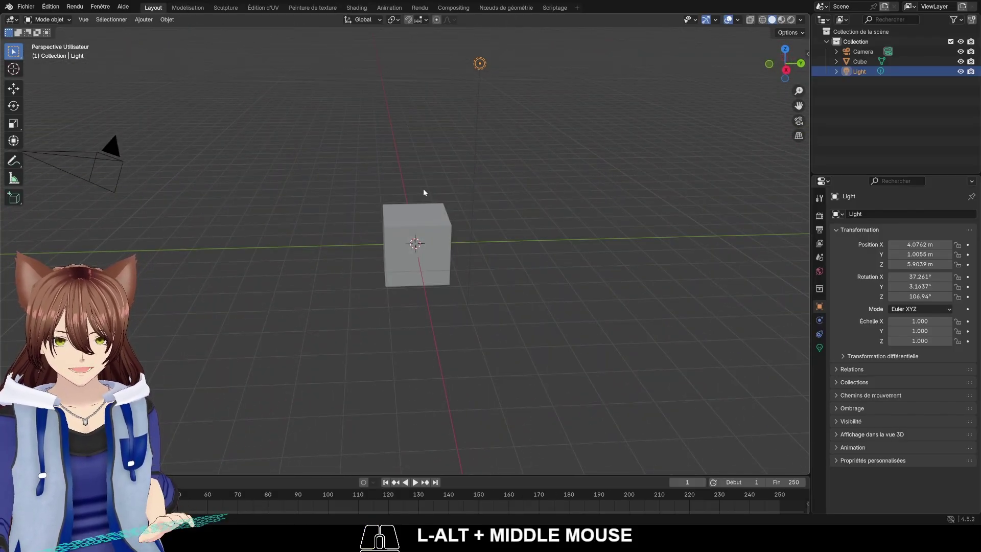
pyautogui.keyDown('alt'); pyautogui.moveTo(424, 192); pyautogui.dragTo(467, 201, button='middle'); pyautogui.keyUp('alt')
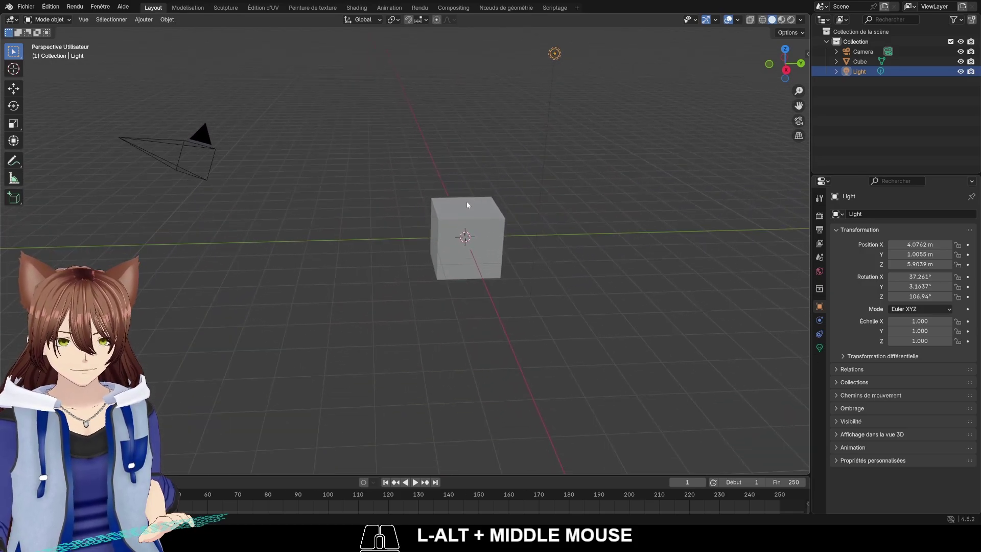
pyautogui.keyDown('alt'); pyautogui.moveTo(467, 201); pyautogui.dragTo(369, 223); pyautogui.keyUp('alt')
pyautogui.keyDown('alt'); pyautogui.moveTo(403, 238); pyautogui.dragTo(366, 212, button='middle'); pyautogui.keyUp('alt')
pyautogui.keyDown('alt'); pyautogui.moveTo(366, 213); pyautogui.dragTo(484, 210); pyautogui.keyUp('alt')
pyautogui.scroll(-3, 480, 212)
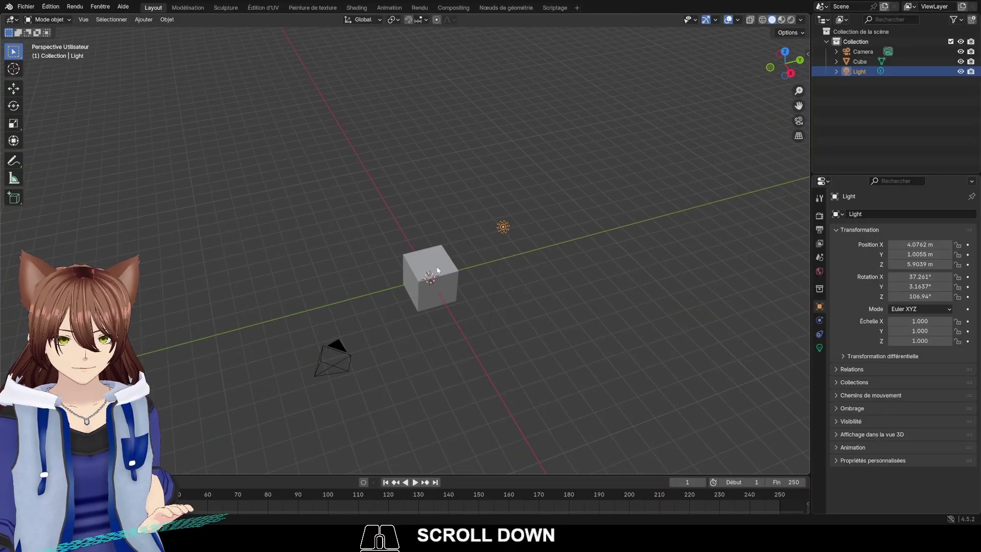
pyautogui.scroll(2, 437, 270)
pyautogui.keyDown('alt'); pyautogui.moveTo(438, 272); pyautogui.dragTo(405, 266); pyautogui.keyUp('alt')
pyautogui.scroll(-2, 403, 261)
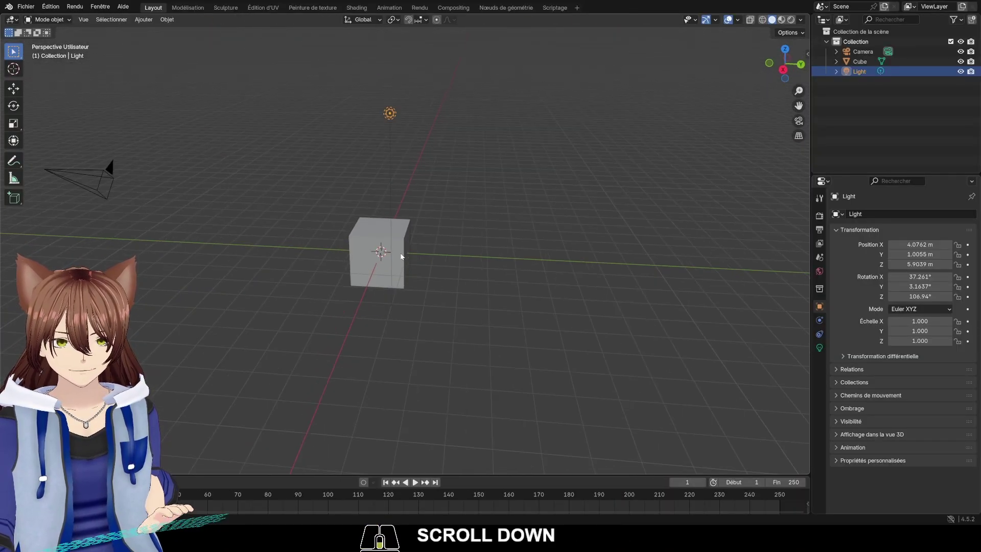
pyautogui.moveTo(401, 256)
pyautogui.keyDown('alt'); pyautogui.mouseDown(button='middle')
pyautogui.moveTo(400, 237)
pyautogui.moveTo(409, 243)
pyautogui.mouseUp(button='middle'); pyautogui.keyUp('alt')
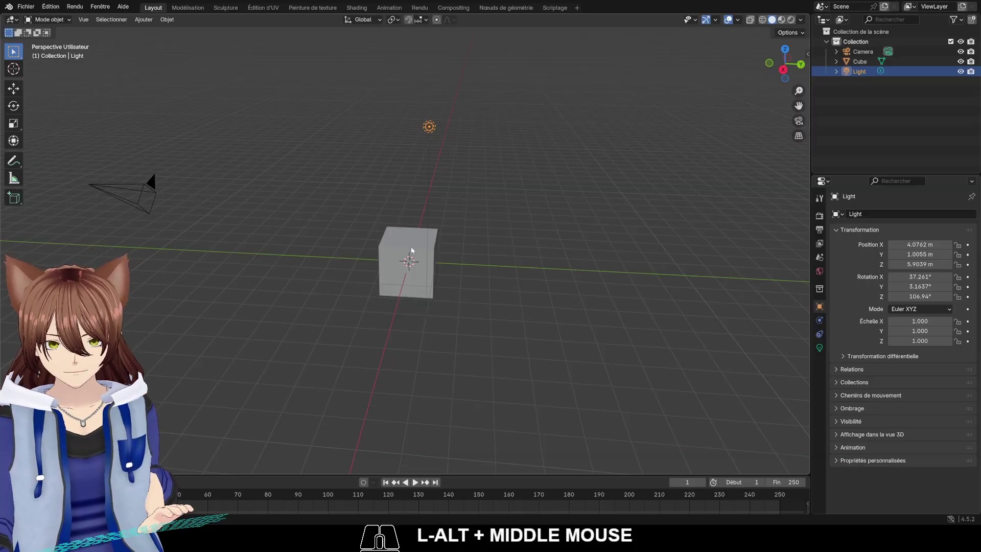
pyautogui.scroll(4, 409, 248)
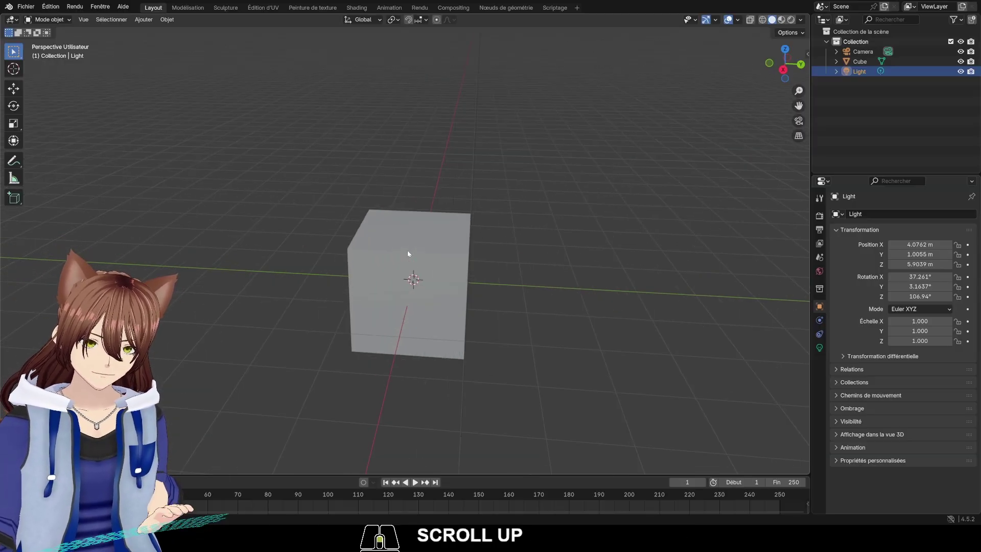
pyautogui.scroll(-5, 407, 252)
pyautogui.scroll(1, 408, 253)
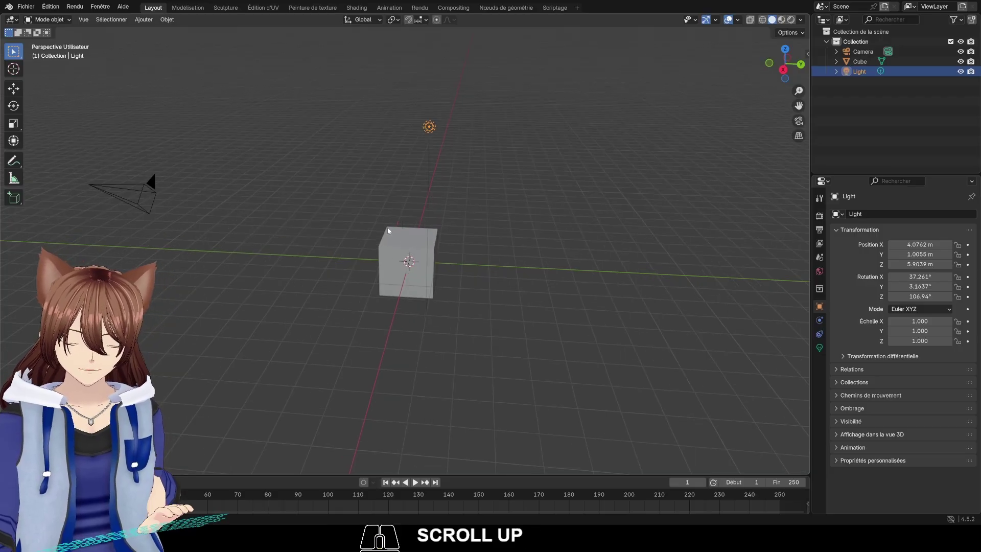
pyautogui.press('alt')
pyautogui.keyDown('alt'); pyautogui.moveTo(402, 209); pyautogui.dragTo(415, 192, button='right'); pyautogui.keyUp('alt')
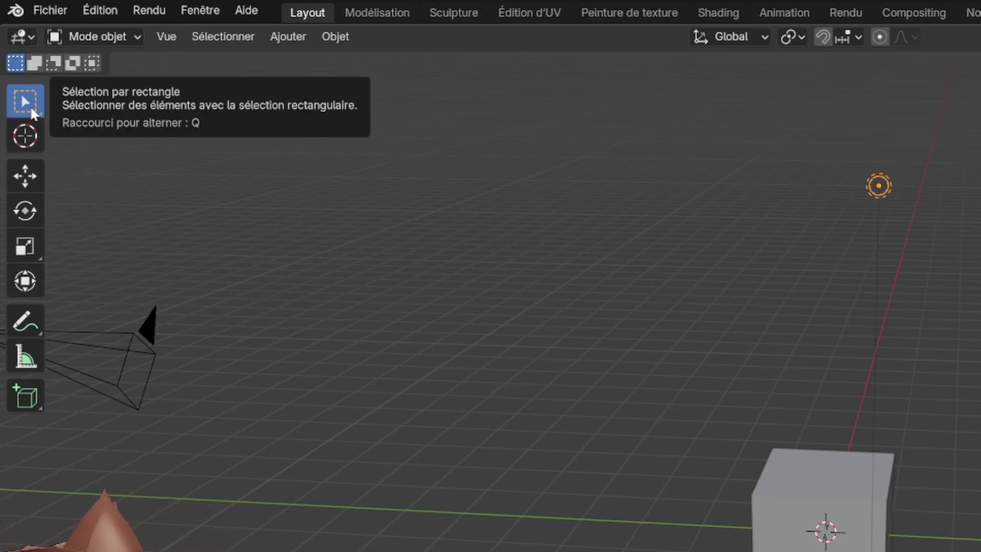
# - Try box selection in the viewport, select the cube and try the Move, Rotate and Scale tools on it
pyautogui.moveTo(469, 245); pyautogui.dragTo(942, 443)
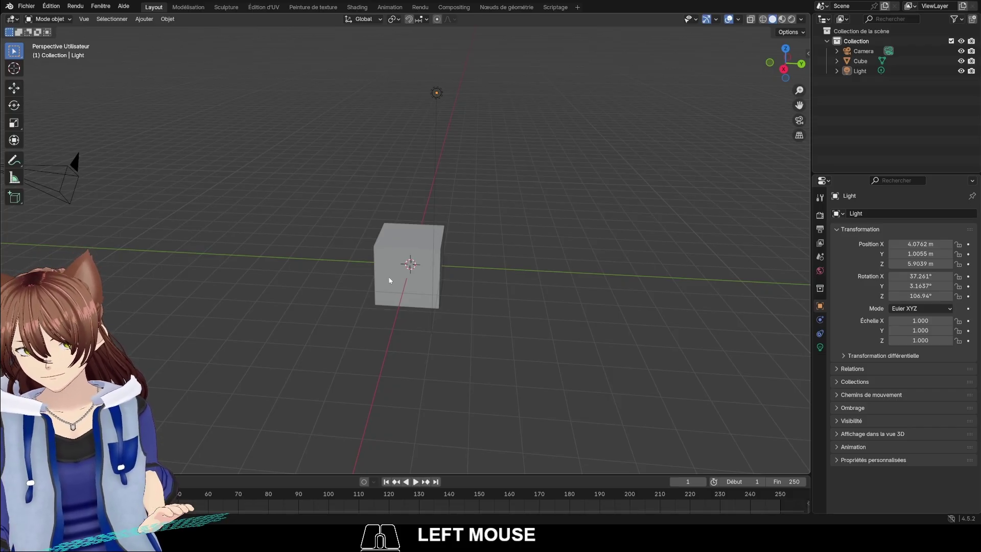
pyautogui.click(401, 254)
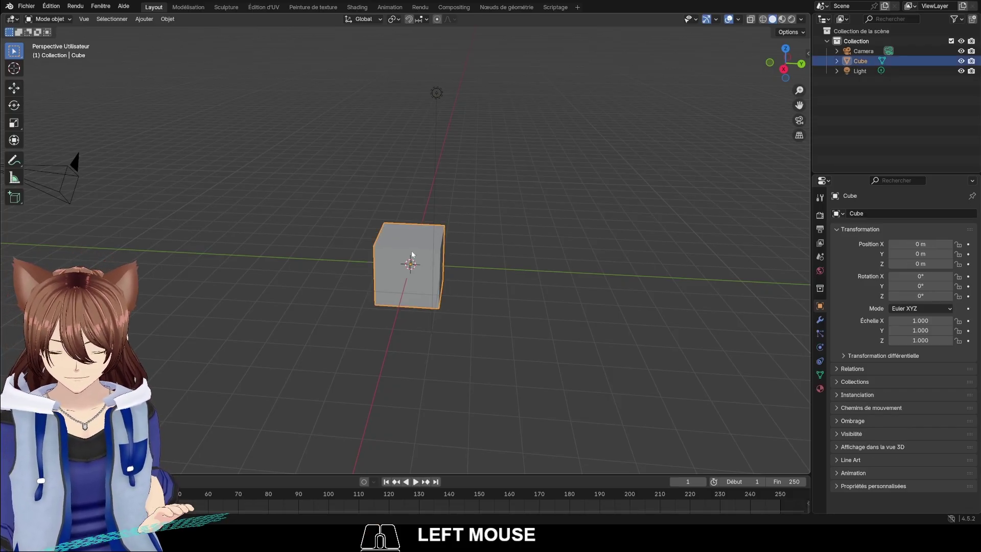
pyautogui.press('w')
pyautogui.moveTo(431, 278); pyautogui.dragTo(477, 226)
pyautogui.press('e')
pyautogui.press('r')
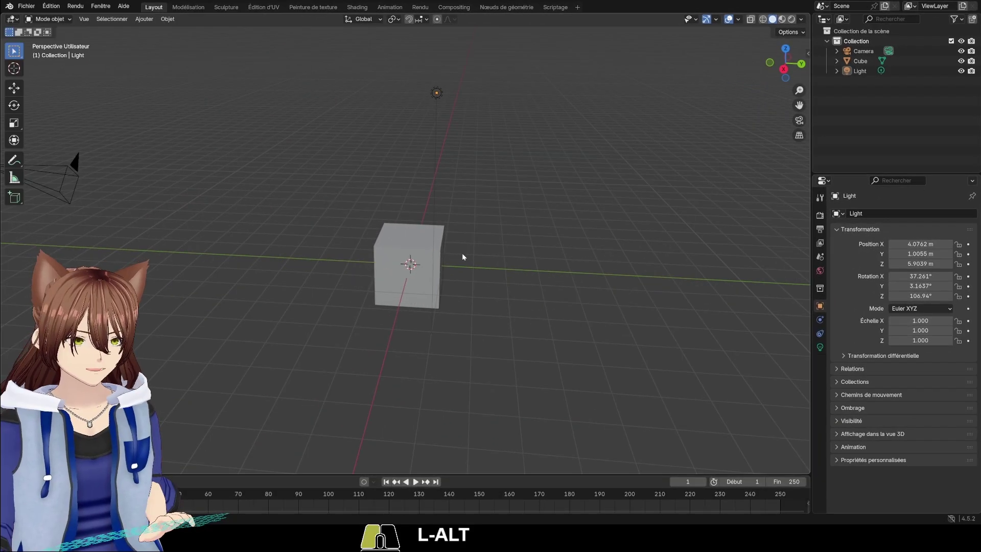
# - Select the cube, the camera and the light one after another in the scene hierarchy, ending with the cube
pyautogui.keyDown('alt'); pyautogui.moveTo(462, 253); pyautogui.dragTo(437, 256); pyautogui.keyUp('alt')
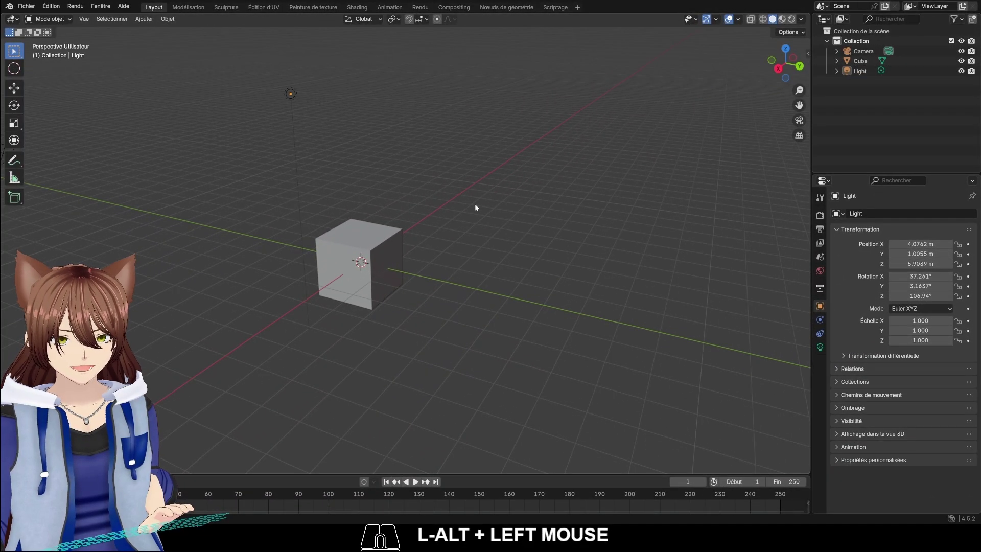
pyautogui.keyDown('alt'); pyautogui.moveTo(434, 219); pyautogui.dragTo(489, 265, button='middle'); pyautogui.keyUp('alt')
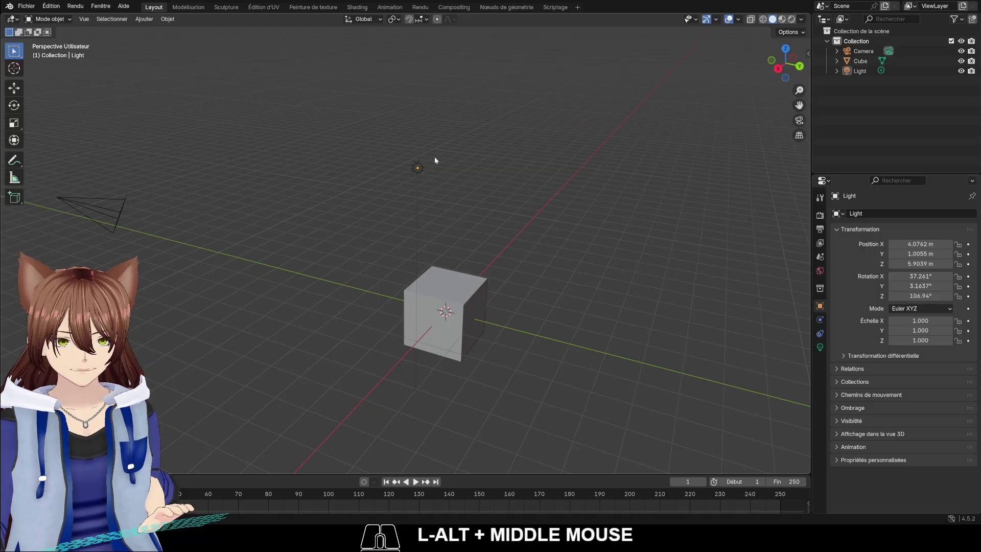
pyautogui.moveTo(434, 308)
pyautogui.keyDown('alt'); pyautogui.mouseDown()
pyautogui.moveTo(450, 324)
pyautogui.moveTo(479, 318)
pyautogui.moveTo(442, 311)
pyautogui.mouseUp(); pyautogui.keyUp('alt')
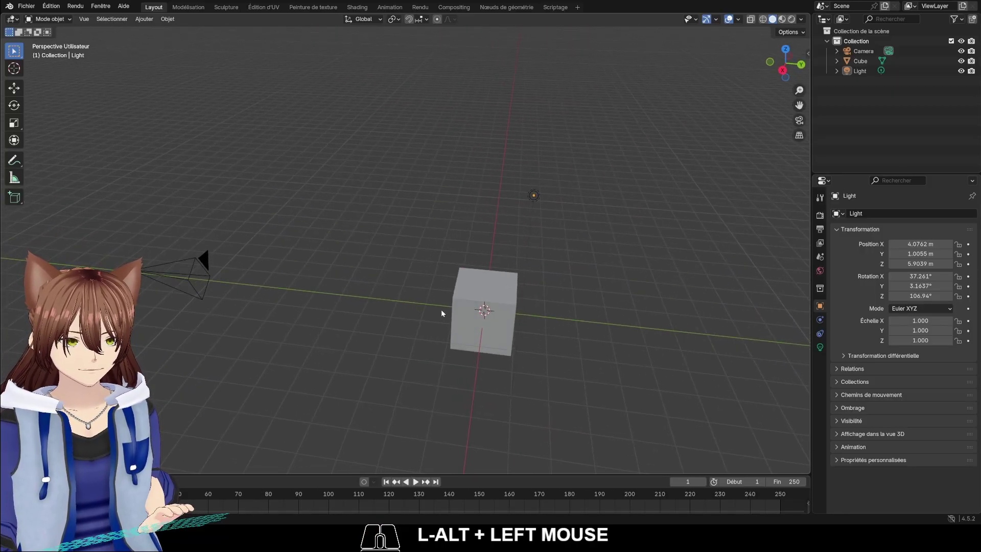
pyautogui.click(897, 61)
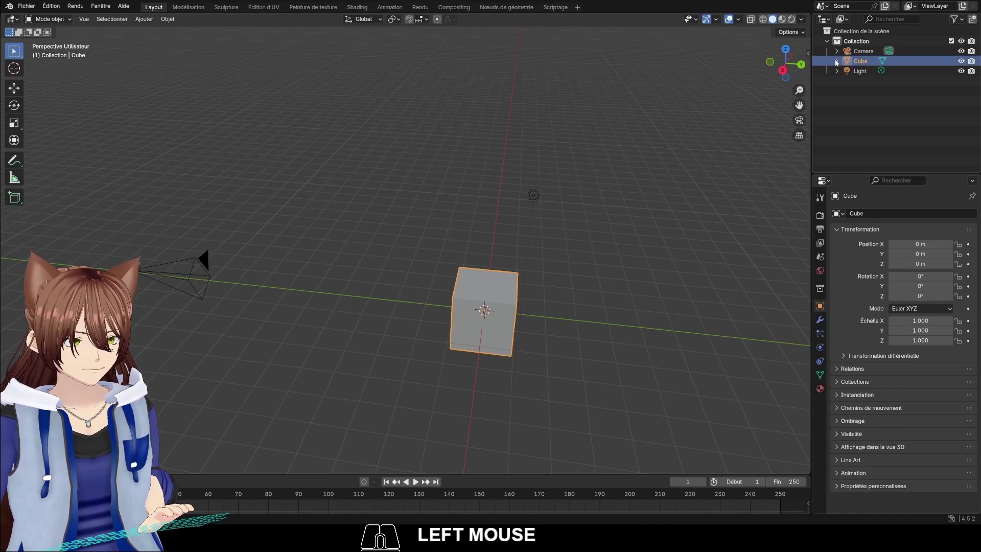
pyautogui.click(904, 50)
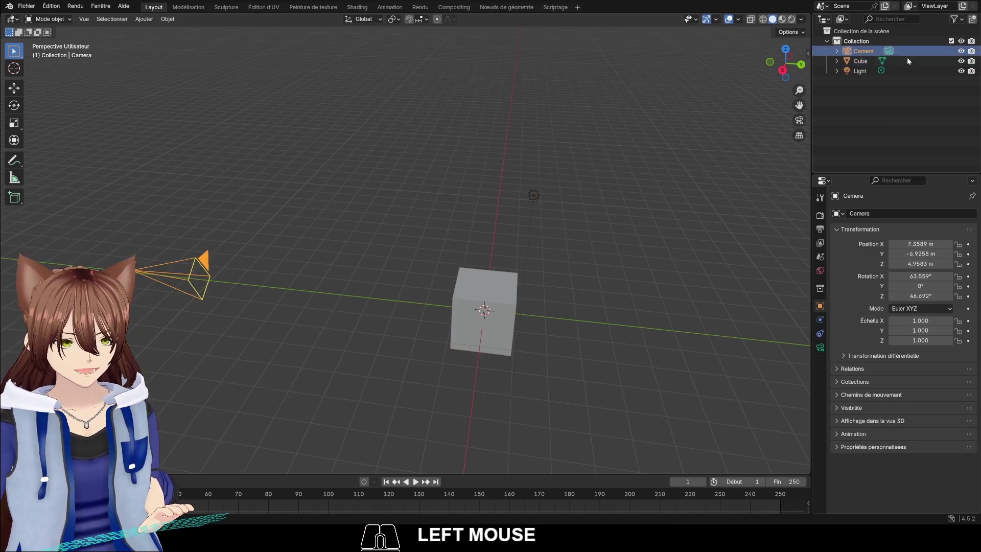
pyautogui.click(914, 75)
pyautogui.click(915, 61)
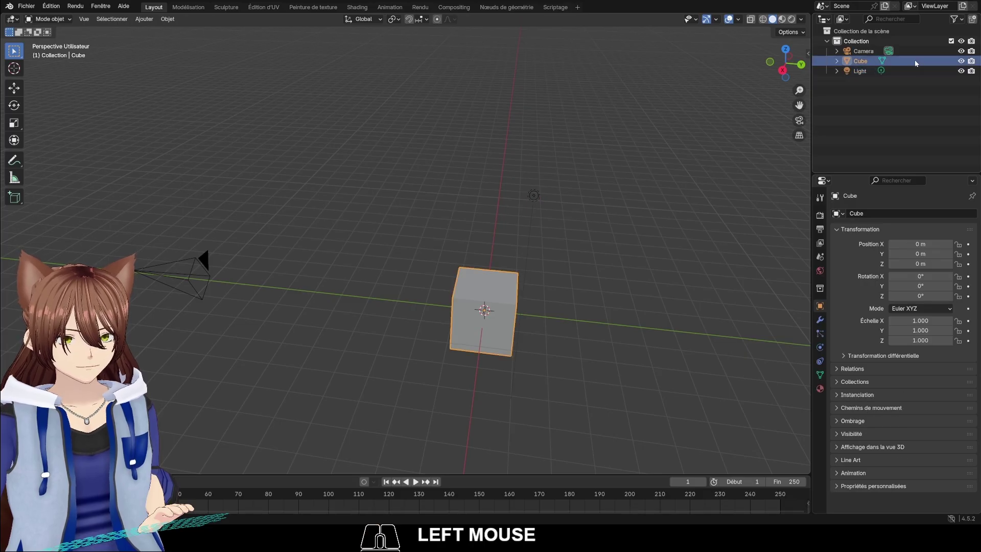
# - Look at the cube's modifier settings and the choice of modifiers to add, and return to its object properties
pyautogui.keyDown('alt'); pyautogui.moveTo(762, 148); pyautogui.dragTo(746, 128, button='middle'); pyautogui.keyUp('alt')
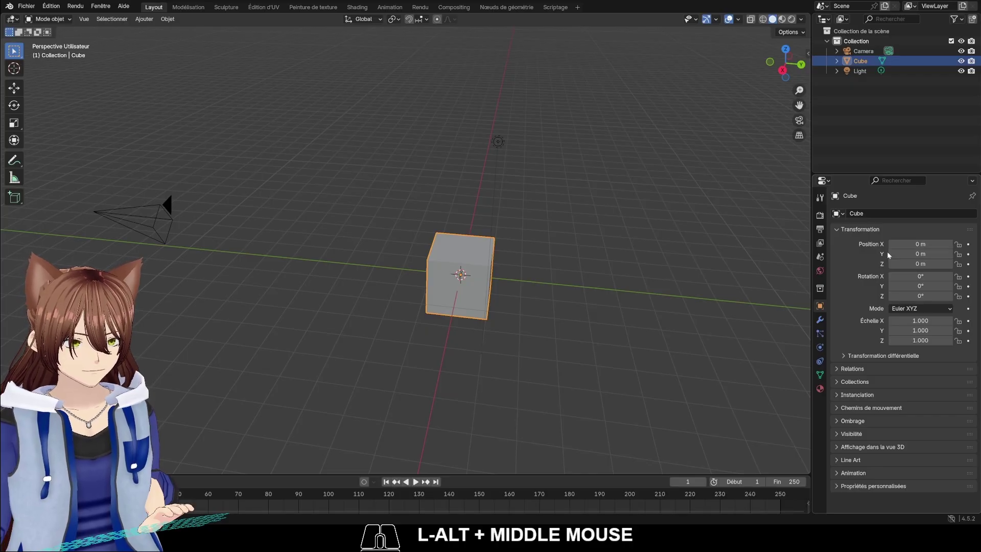
pyautogui.click(819, 322)
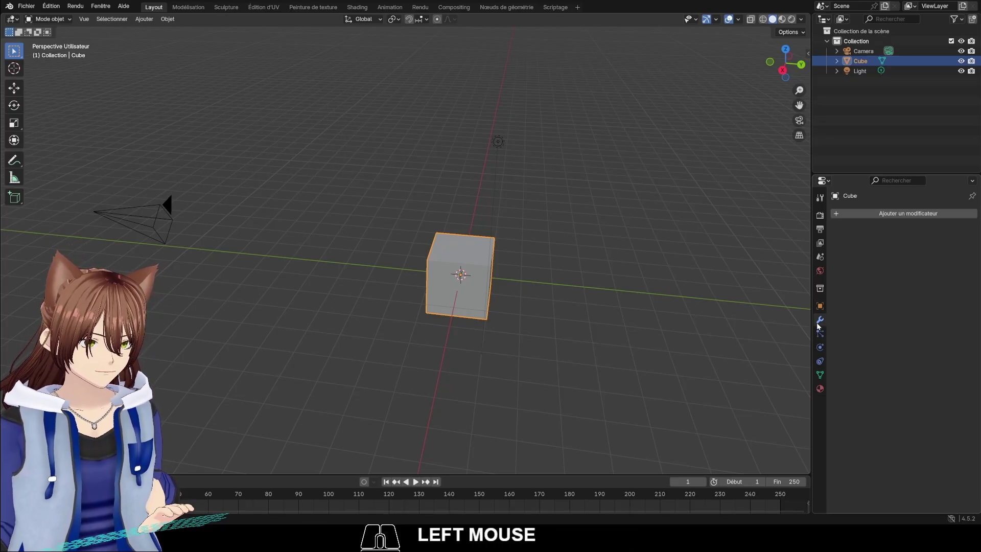
pyautogui.click(858, 213)
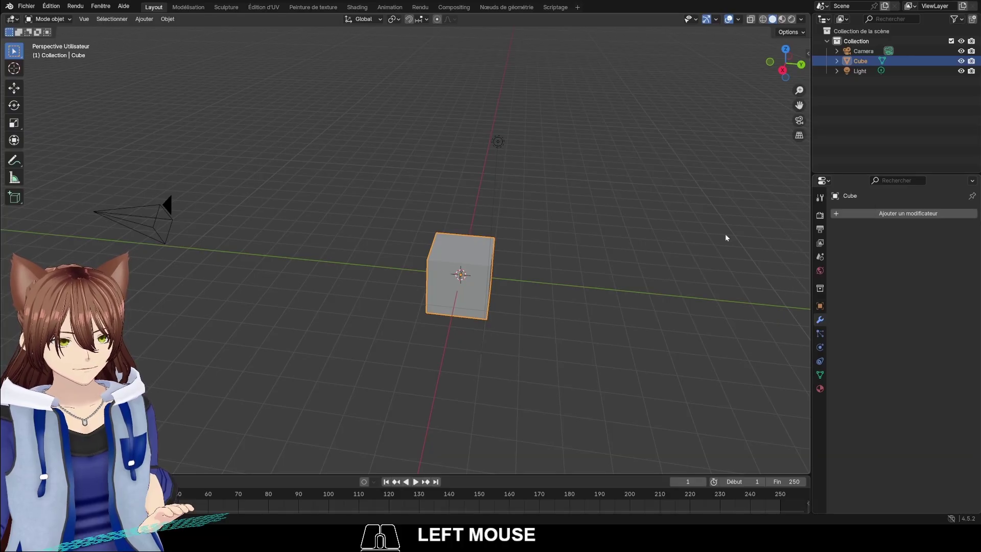
pyautogui.click(821, 307)
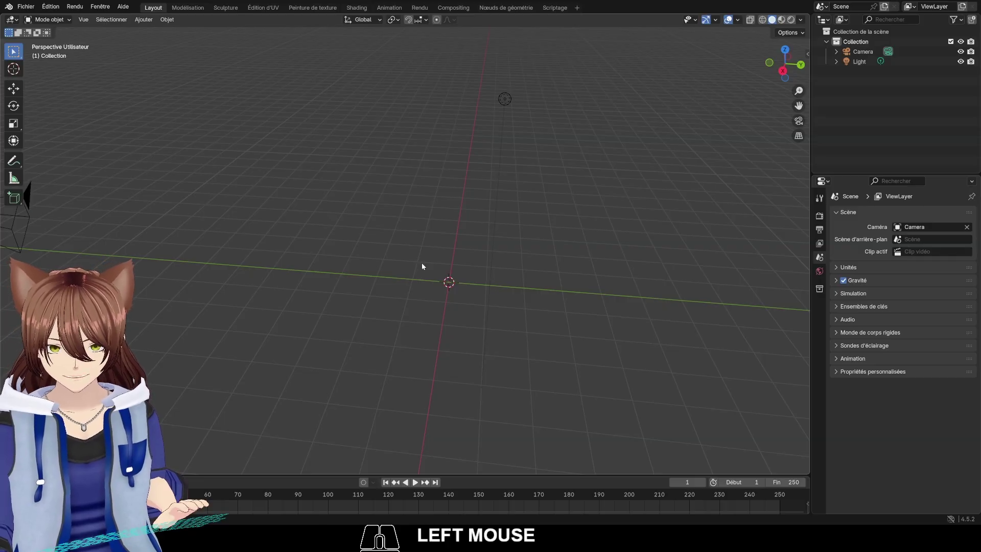
# - Open the program preferences
pyautogui.click(54, 8)
pyautogui.click(97, 133)
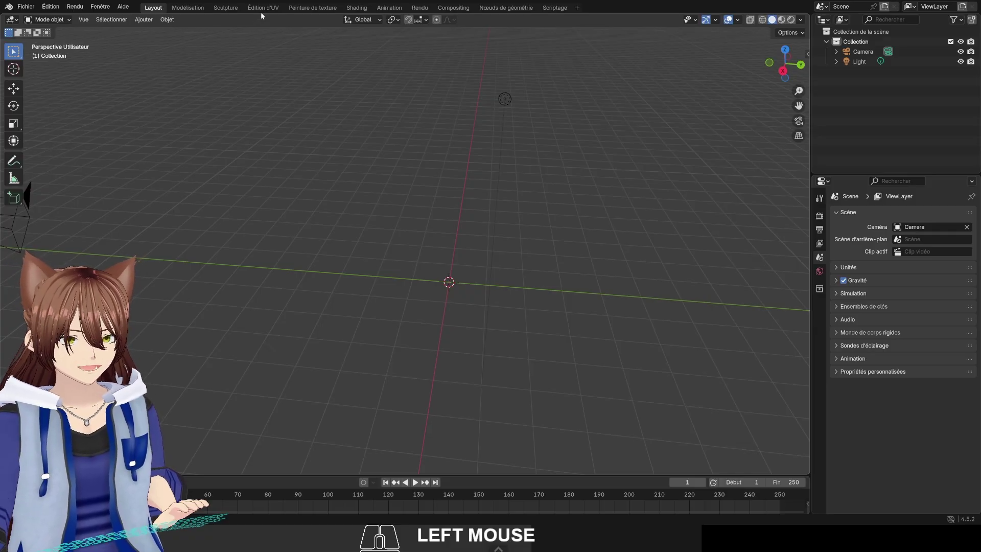
# - Add a monkey mesh ("Singe") at the world origin
pyautogui.hotkey('shift', 'a')
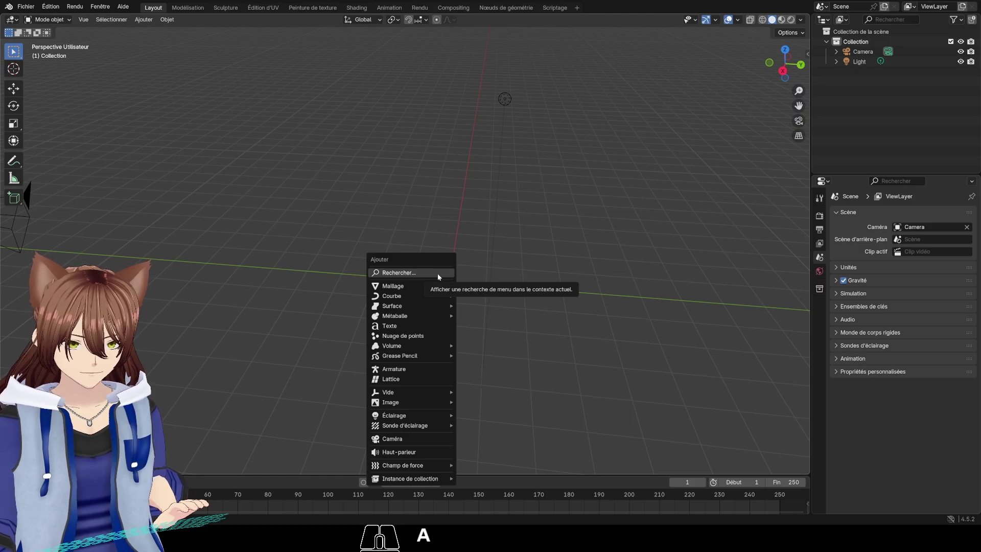
pyautogui.moveTo(432, 283)
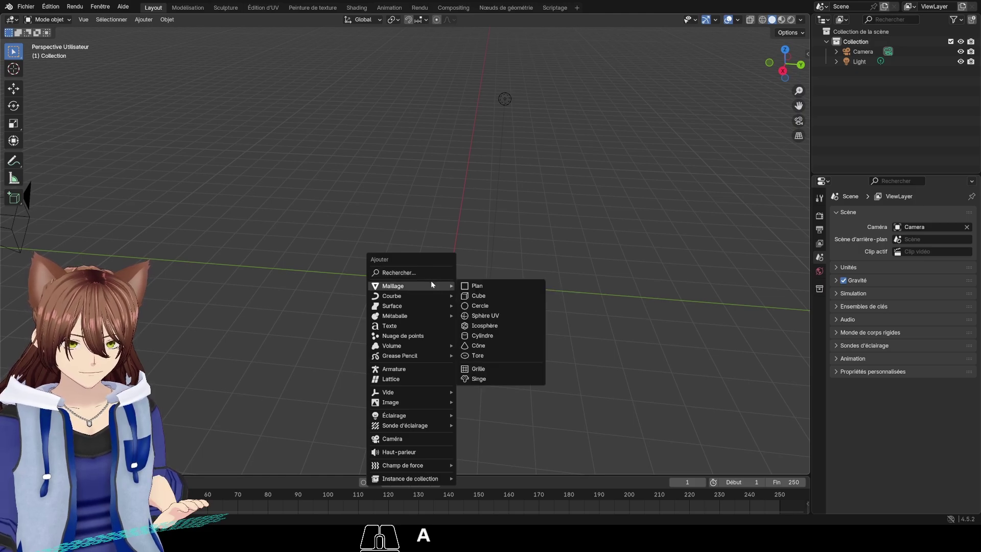
pyautogui.click(479, 379)
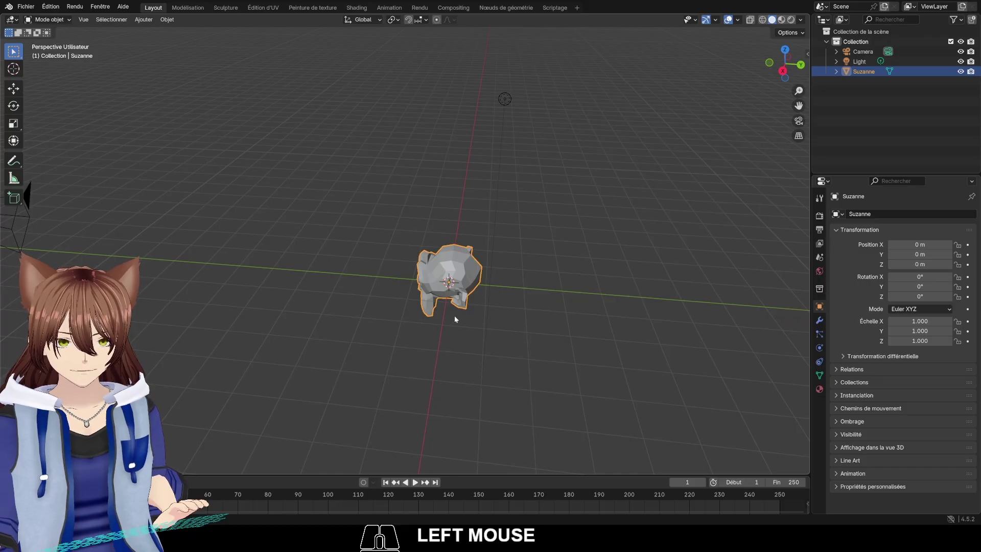
# - Examine the monkey mesh closely from the front, the sides and behind, and open the render commands
pyautogui.moveTo(446, 311)
pyautogui.keyDown('alt'); pyautogui.mouseDown()
pyautogui.moveTo(444, 303)
pyautogui.moveTo(462, 300)
pyautogui.mouseUp(); pyautogui.keyUp('alt')
pyautogui.keyDown('alt'); pyautogui.moveTo(376, 312); pyautogui.dragTo(464, 296, button='middle'); pyautogui.keyUp('alt')
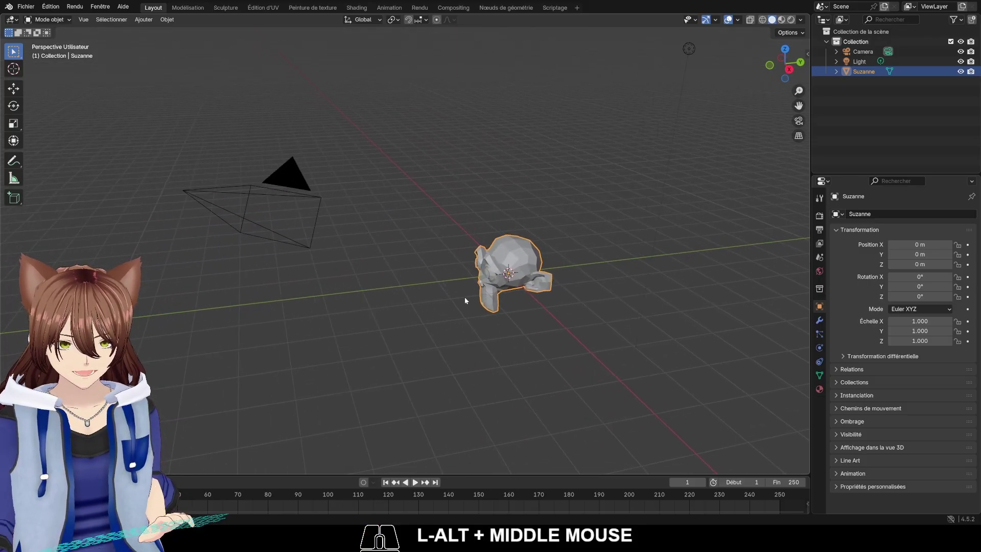
pyautogui.keyDown('alt'); pyautogui.moveTo(465, 295); pyautogui.dragTo(491, 276); pyautogui.keyUp('alt')
pyautogui.keyDown('alt'); pyautogui.moveTo(491, 275); pyautogui.dragTo(511, 253, button='middle'); pyautogui.keyUp('alt')
pyautogui.keyDown('alt'); pyautogui.moveTo(511, 253); pyautogui.dragTo(517, 256); pyautogui.keyUp('alt')
pyautogui.keyDown('alt'); pyautogui.moveTo(517, 256); pyautogui.dragTo(535, 222, button='middle'); pyautogui.keyUp('alt')
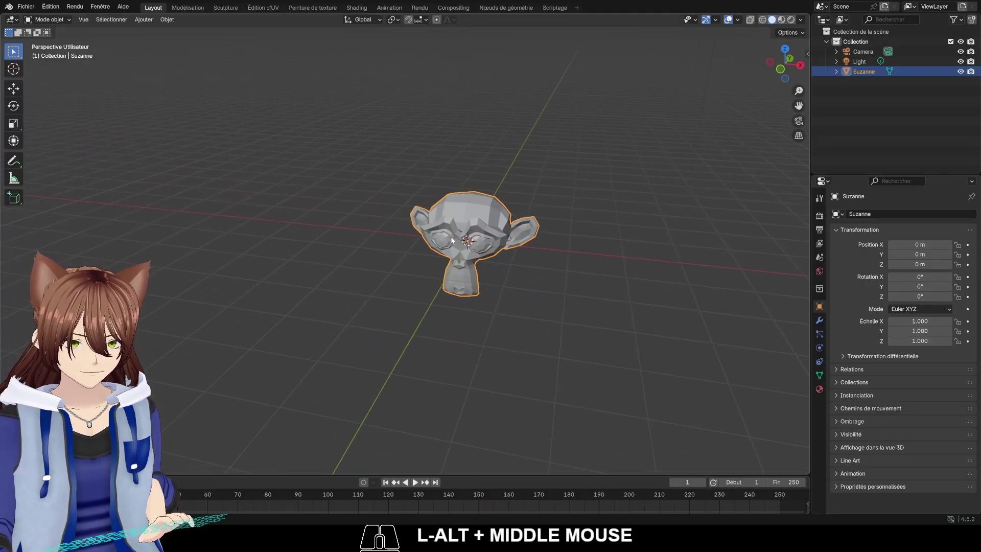
pyautogui.moveTo(452, 240)
pyautogui.keyDown('alt'); pyautogui.mouseDown()
pyautogui.moveTo(477, 244)
pyautogui.moveTo(465, 249)
pyautogui.mouseUp(); pyautogui.keyUp('alt')
pyautogui.keyDown('alt'); pyautogui.moveTo(465, 249); pyautogui.dragTo(510, 230, button='middle'); pyautogui.keyUp('alt')
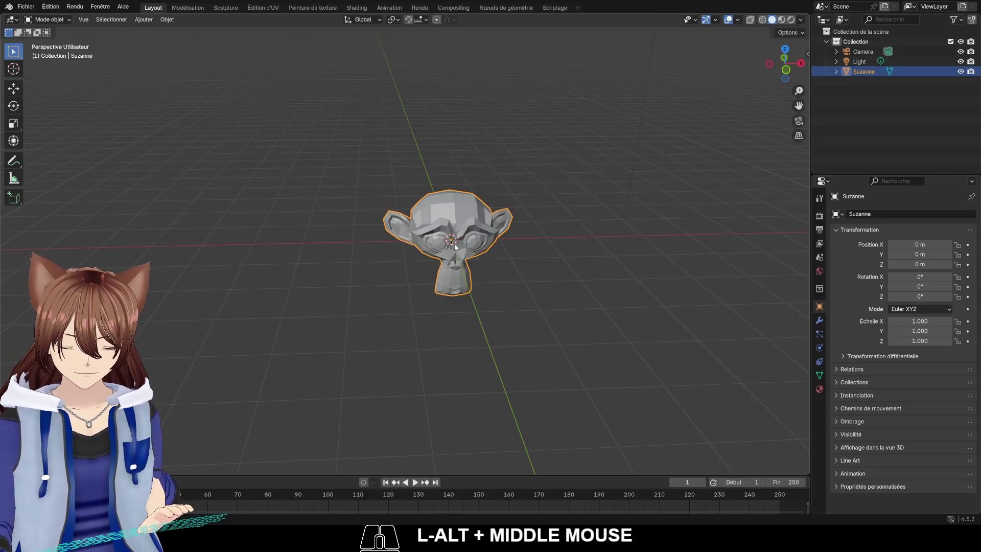
pyautogui.keyDown('alt'); pyautogui.moveTo(458, 245); pyautogui.dragTo(378, 233); pyautogui.keyUp('alt')
pyautogui.keyDown('alt'); pyautogui.moveTo(378, 233); pyautogui.dragTo(664, 276, button='middle'); pyautogui.keyUp('alt')
pyautogui.scroll(3, 450, 244)
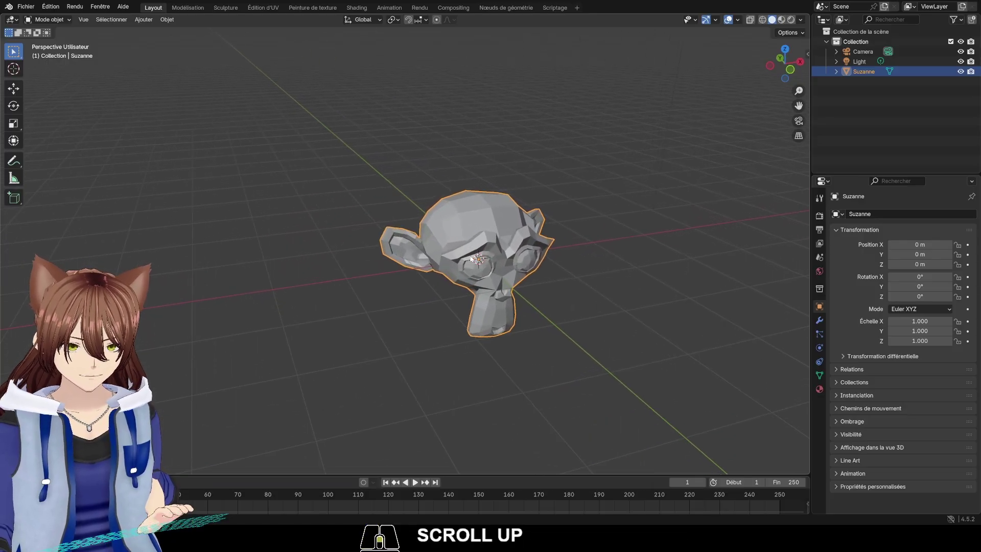
pyautogui.keyDown('alt'); pyautogui.moveTo(616, 195); pyautogui.dragTo(414, 213, button='middle'); pyautogui.keyUp('alt')
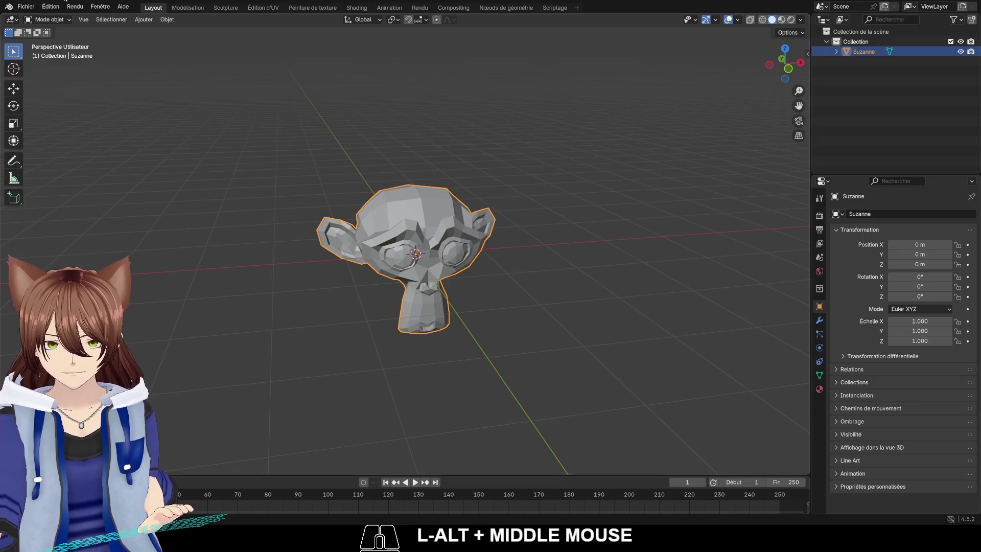
pyautogui.click(75, 6)
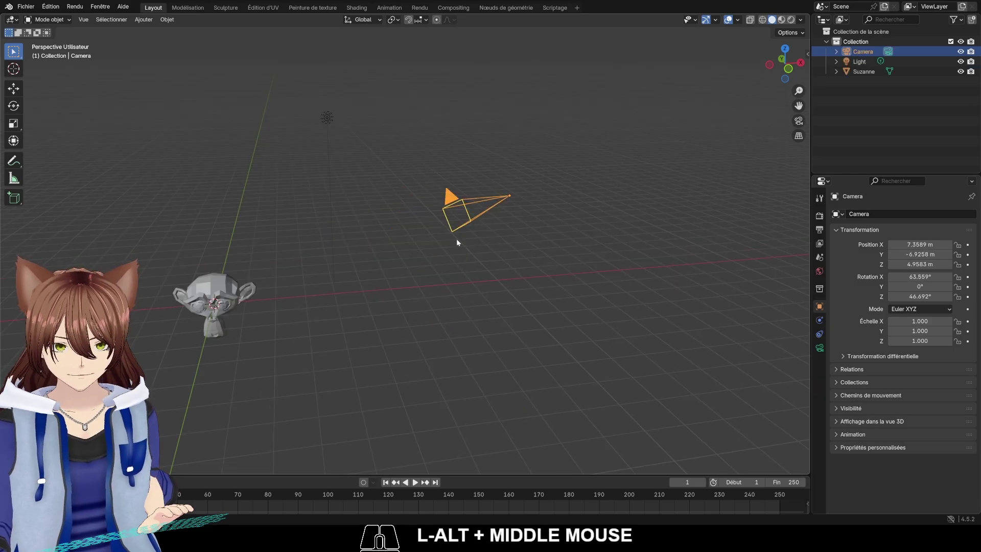
# - Examine where the camera stands relative to the monkey from several angles
pyautogui.keyDown('alt'); pyautogui.moveTo(438, 244); pyautogui.dragTo(363, 256); pyautogui.keyUp('alt')
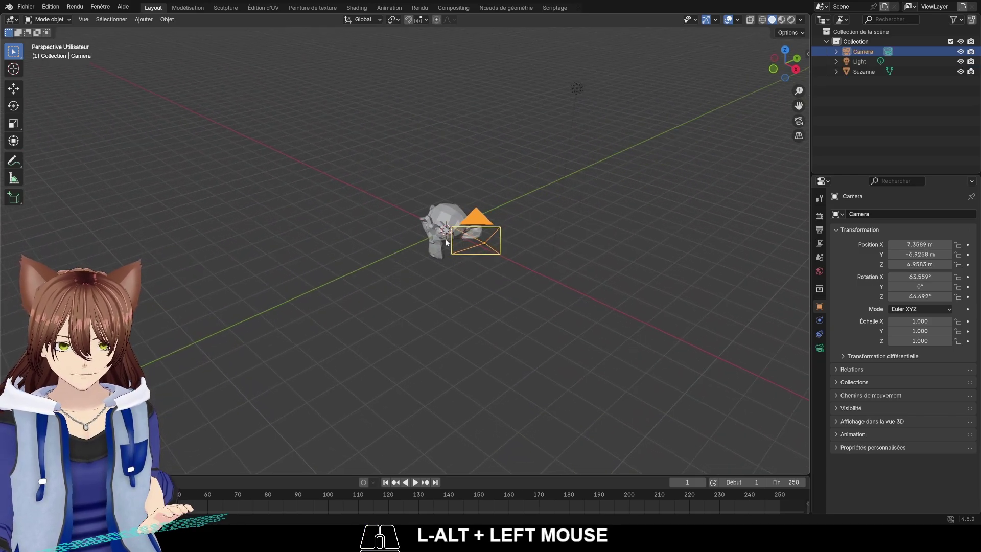
pyautogui.keyDown('alt'); pyautogui.moveTo(457, 290); pyautogui.dragTo(524, 261); pyautogui.keyUp('alt')
pyautogui.scroll(4, 274, 240)
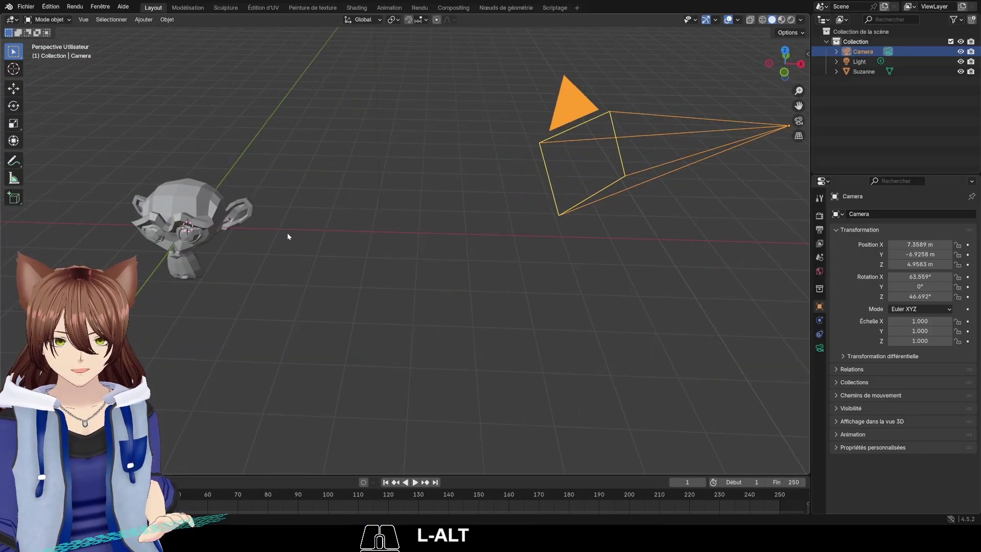
pyautogui.keyDown('alt'); pyautogui.moveTo(287, 235); pyautogui.dragTo(360, 253, button='middle'); pyautogui.keyUp('alt')
pyautogui.scroll(-4, 351, 253)
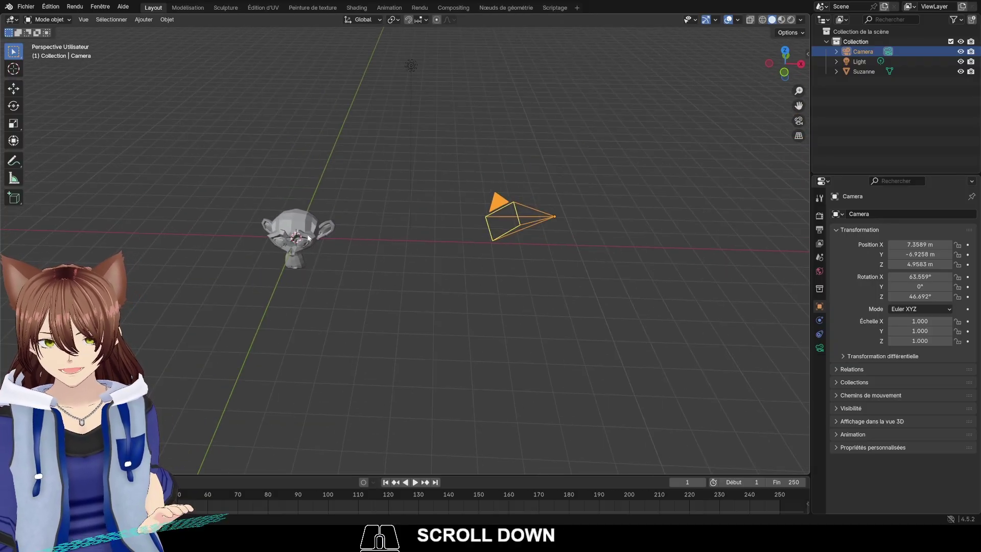
# - Select the light and move it freely to the far side of the monkey, at about X -4.66 m, Y 1.59 m, Z 2.15 m
pyautogui.click(413, 65)
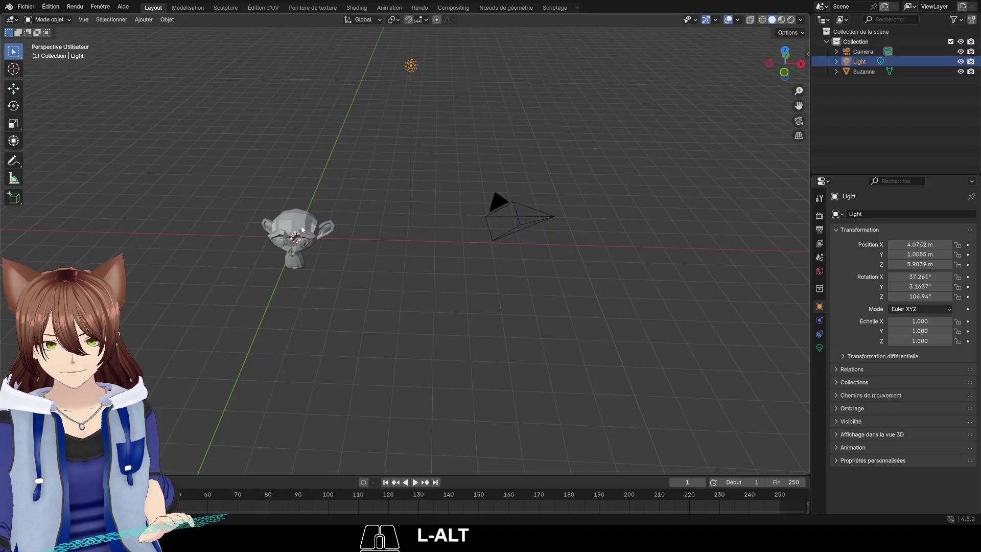
pyautogui.keyDown('alt'); pyautogui.moveTo(373, 233); pyautogui.dragTo(497, 242, button='middle'); pyautogui.keyUp('alt')
pyautogui.keyDown('alt'); pyautogui.moveTo(496, 241); pyautogui.dragTo(470, 246); pyautogui.keyUp('alt')
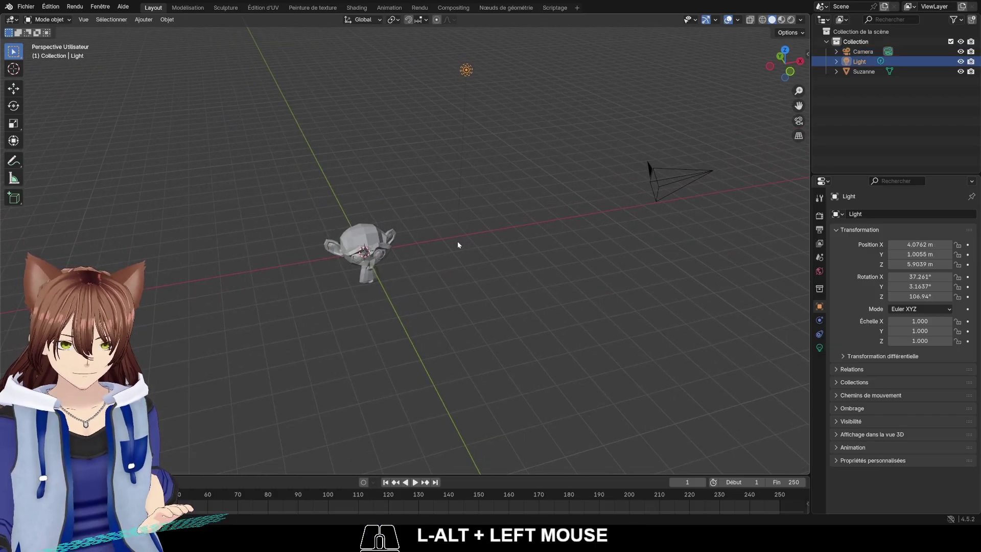
pyautogui.click(380, 236)
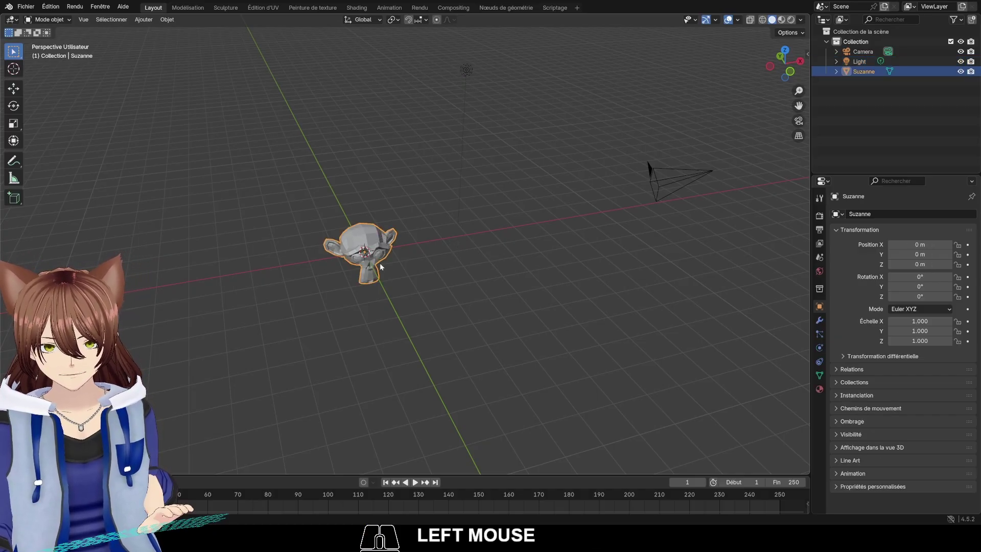
pyautogui.hotkey('ctrl', 'z')
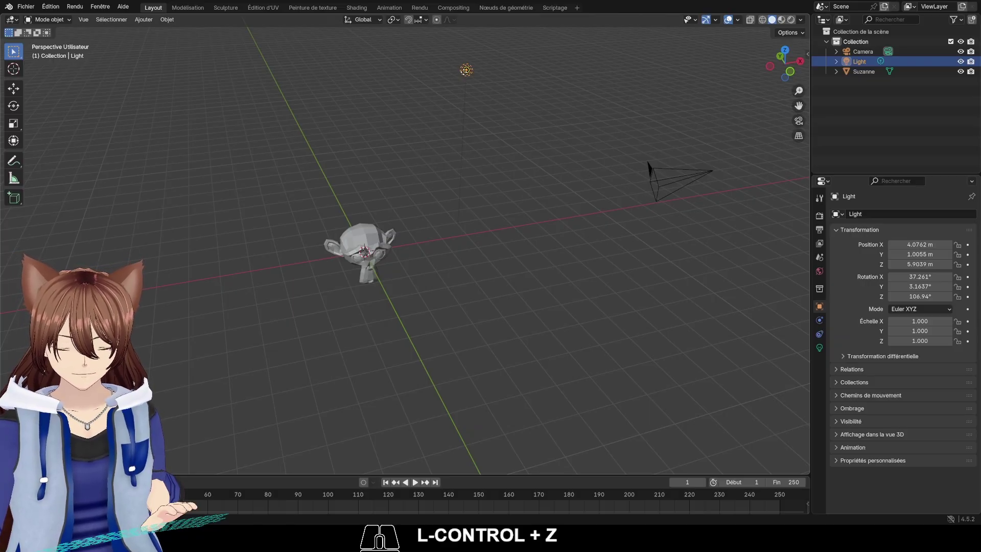
pyautogui.press('g')
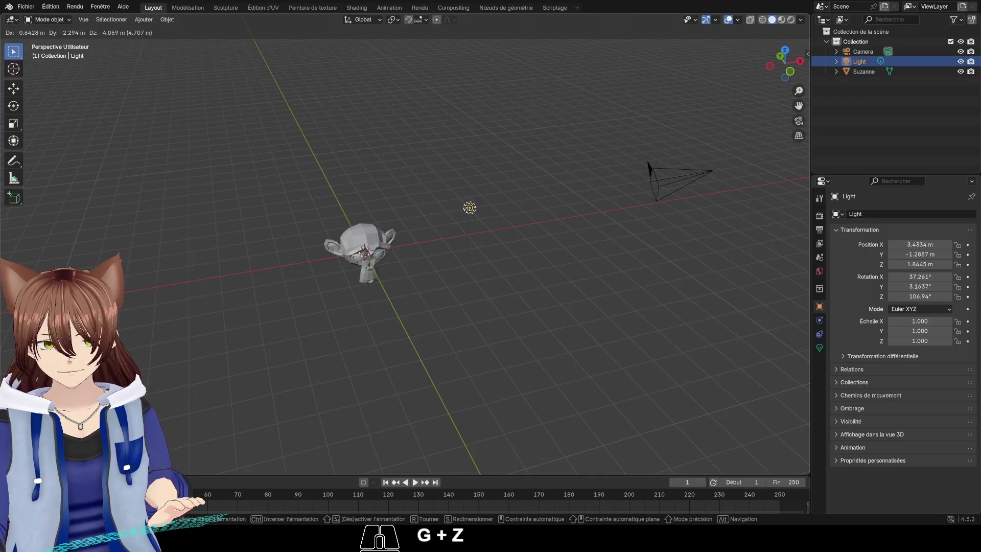
pyautogui.click(223, 203)
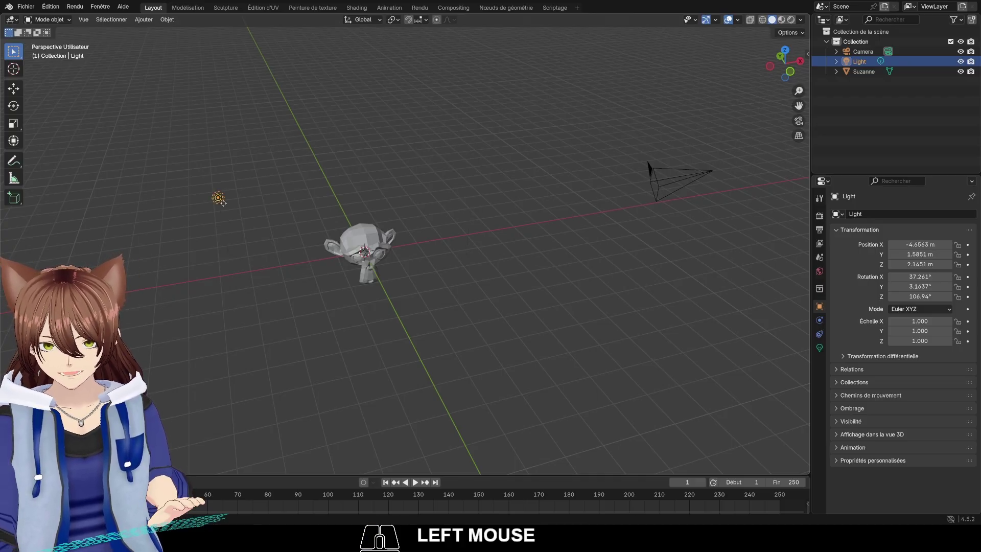
# - With the Move tool, shift the light along Y to about -2.19 m and within the XZ plane to about X -3.45 m, Z 2.96 m
pyautogui.press('w')
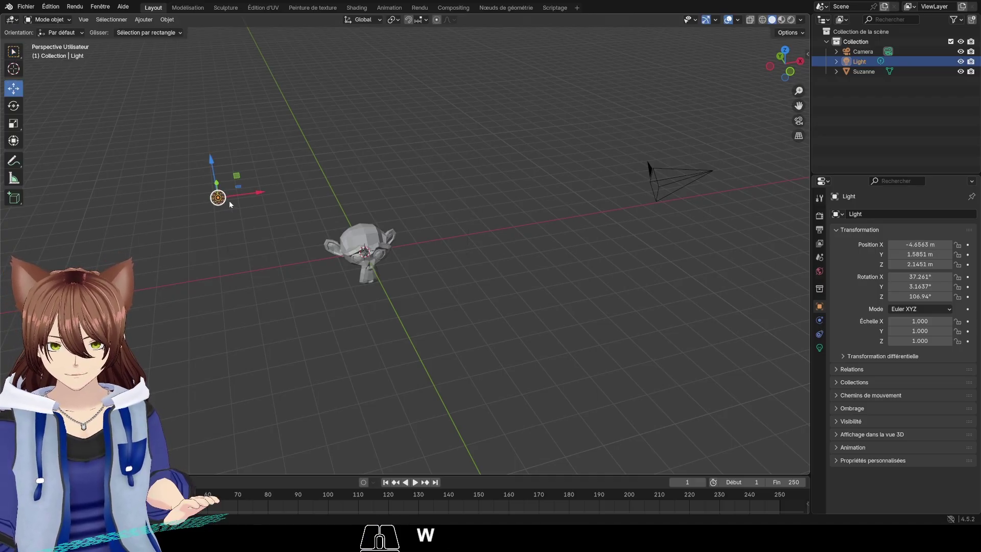
pyautogui.keyDown('alt'); pyautogui.moveTo(314, 228); pyautogui.dragTo(204, 306); pyautogui.keyUp('alt')
pyautogui.keyDown('alt'); pyautogui.moveTo(204, 307); pyautogui.dragTo(501, 302, button='middle'); pyautogui.keyUp('alt')
pyautogui.keyDown('alt'); pyautogui.moveTo(501, 302); pyautogui.dragTo(419, 294); pyautogui.keyUp('alt')
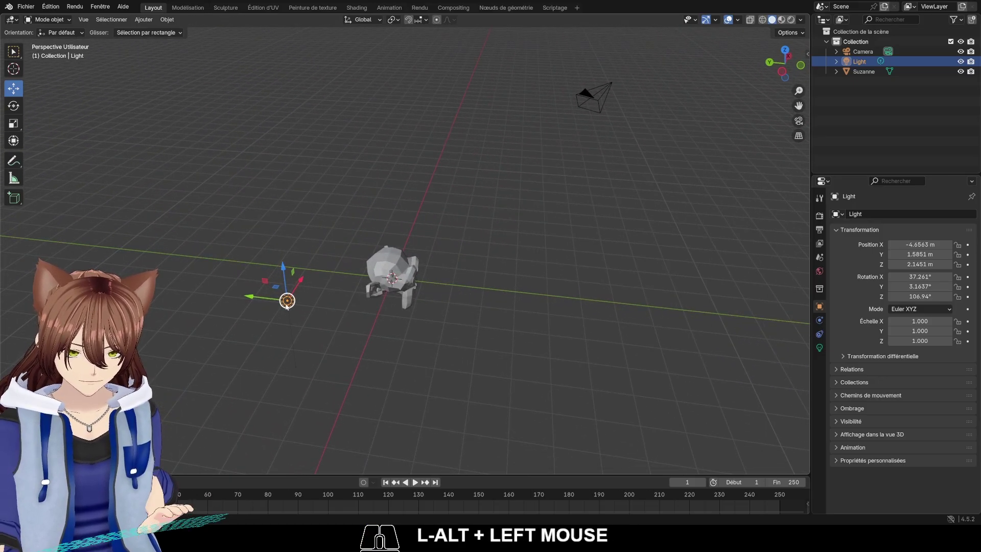
pyautogui.moveTo(266, 298); pyautogui.dragTo(392, 244)
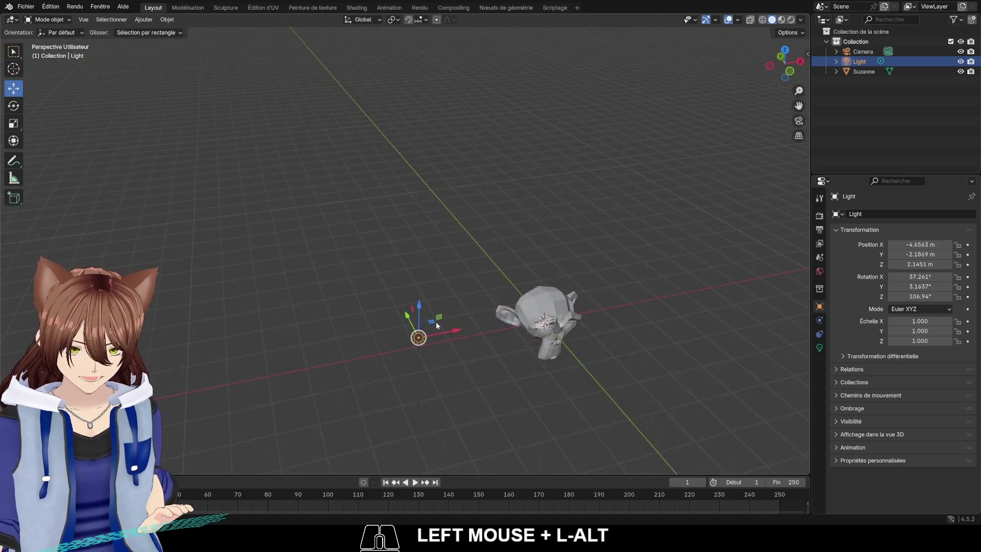
pyautogui.moveTo(443, 310); pyautogui.dragTo(495, 270)
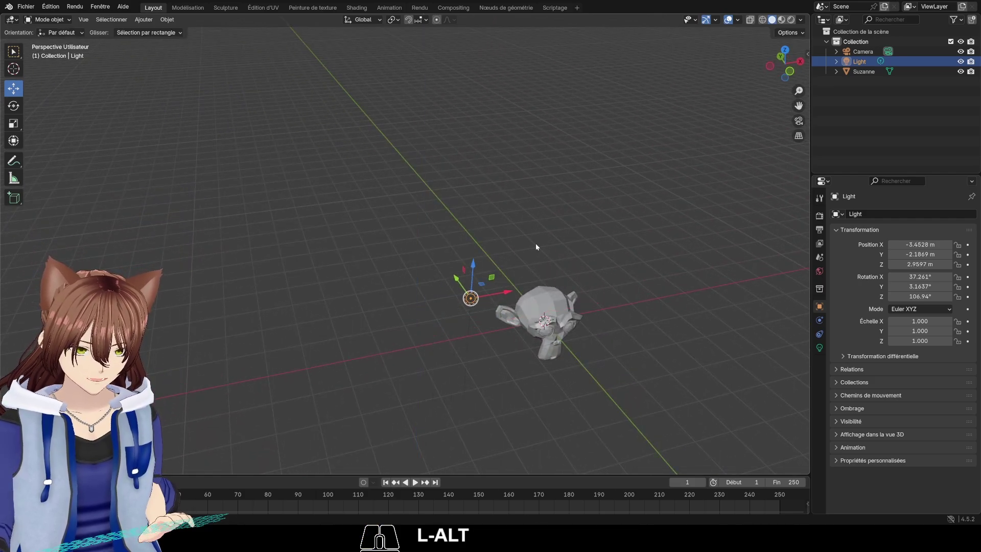
# - Nudge the light freely in the view plane to about X -3.46 m, Y -2.17 m, Z 2.98 m
pyautogui.keyDown('alt'); pyautogui.moveTo(536, 243); pyautogui.dragTo(568, 271); pyautogui.keyUp('alt')
pyautogui.keyDown('alt'); pyautogui.moveTo(568, 272); pyautogui.dragTo(405, 212, button='middle'); pyautogui.keyUp('alt')
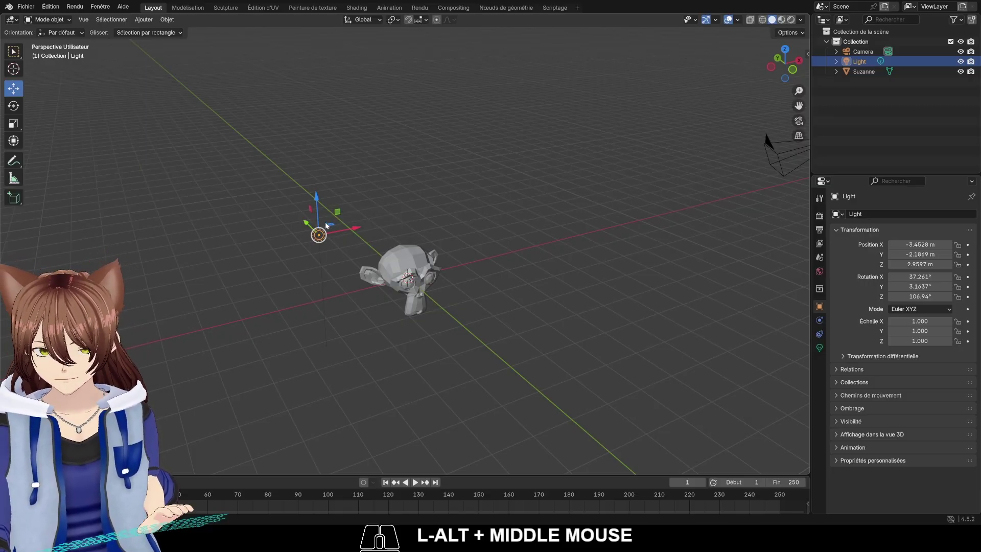
pyautogui.keyDown('alt'); pyautogui.moveTo(329, 222); pyautogui.dragTo(321, 244); pyautogui.keyUp('alt')
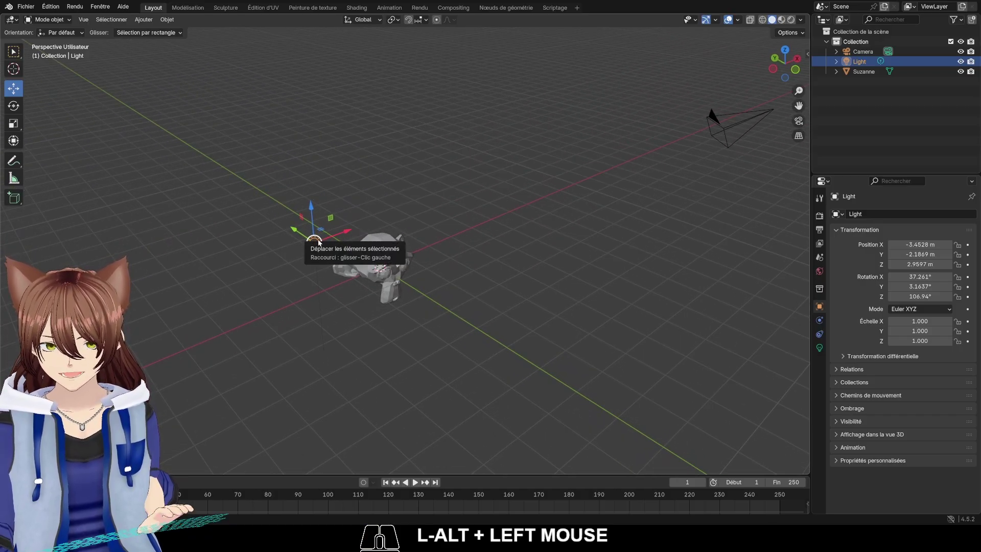
pyautogui.click(315, 244)
pyautogui.moveTo(314, 243)
pyautogui.mouseDown()
pyautogui.moveTo(484, 175)
pyautogui.moveTo(340, 119)
pyautogui.moveTo(192, 155)
pyautogui.moveTo(235, 243)
pyautogui.moveTo(285, 258)
pyautogui.moveTo(267, 225)
pyautogui.moveTo(322, 239)
pyautogui.mouseUp()
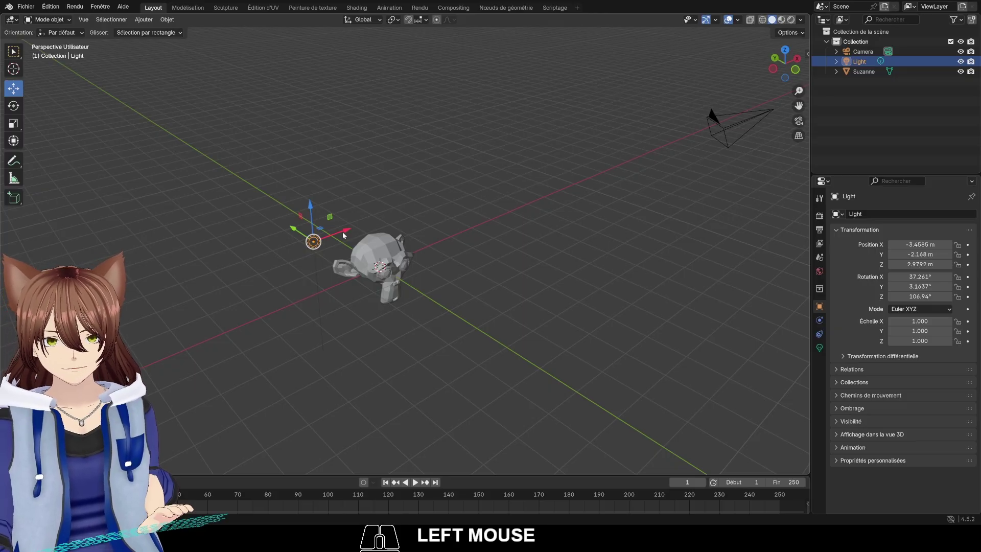
# - Try moving the light along the X axis only, and undo that move
pyautogui.click(344, 235)
pyautogui.moveTo(344, 235); pyautogui.dragTo(411, 311)
pyautogui.hotkey('ctrl', 'z')
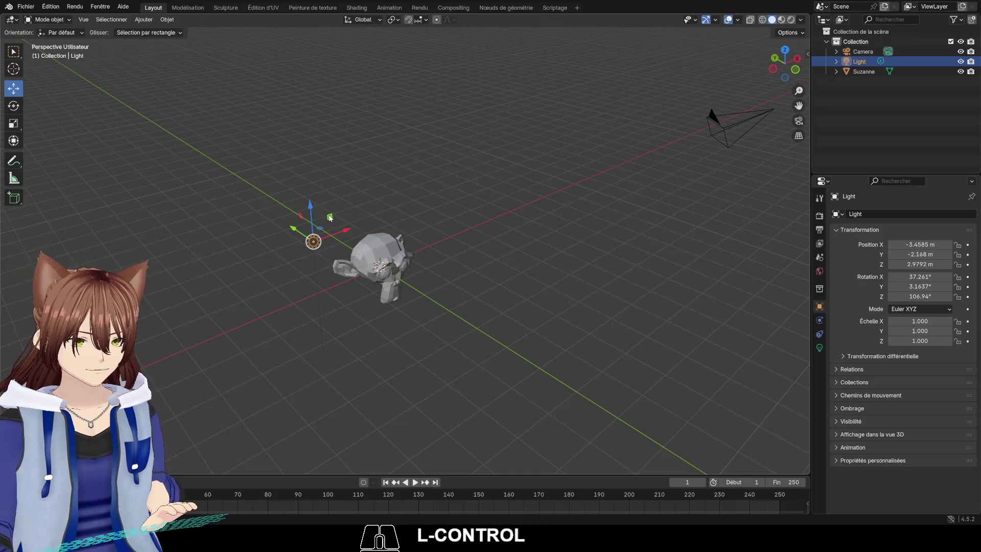
# - Try moving the light within the XZ plane to about X -1.79 m, Z 3.53 m, and then within the YZ plane
pyautogui.moveTo(330, 218); pyautogui.dragTo(392, 173)
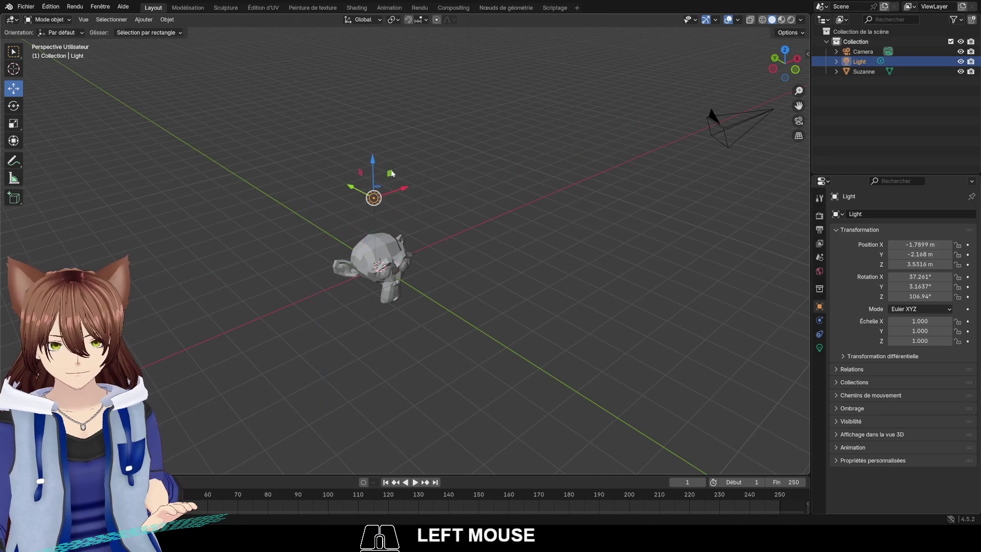
pyautogui.click(359, 174)
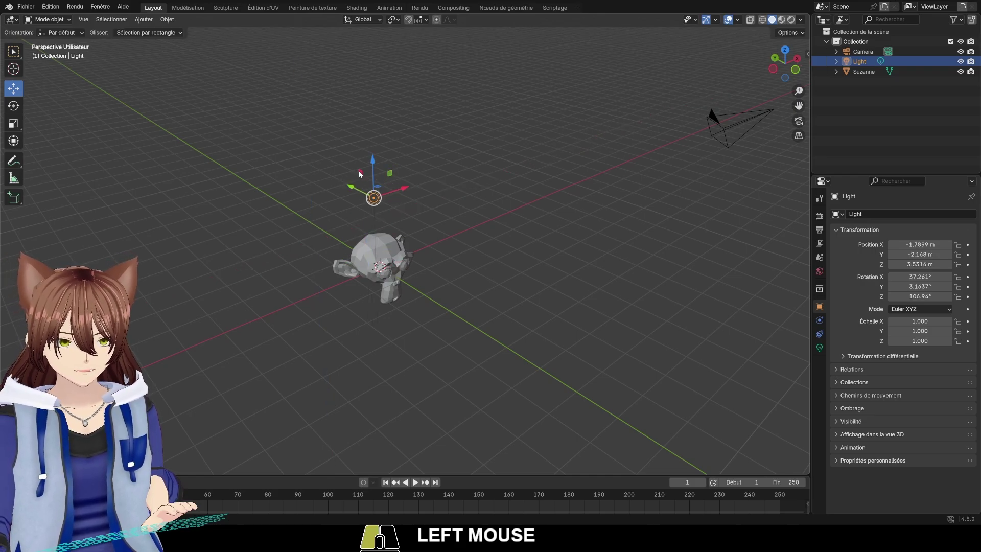
pyautogui.moveTo(359, 174); pyautogui.dragTo(221, 135)
pyautogui.moveTo(305, 260); pyautogui.dragTo(306, 88)
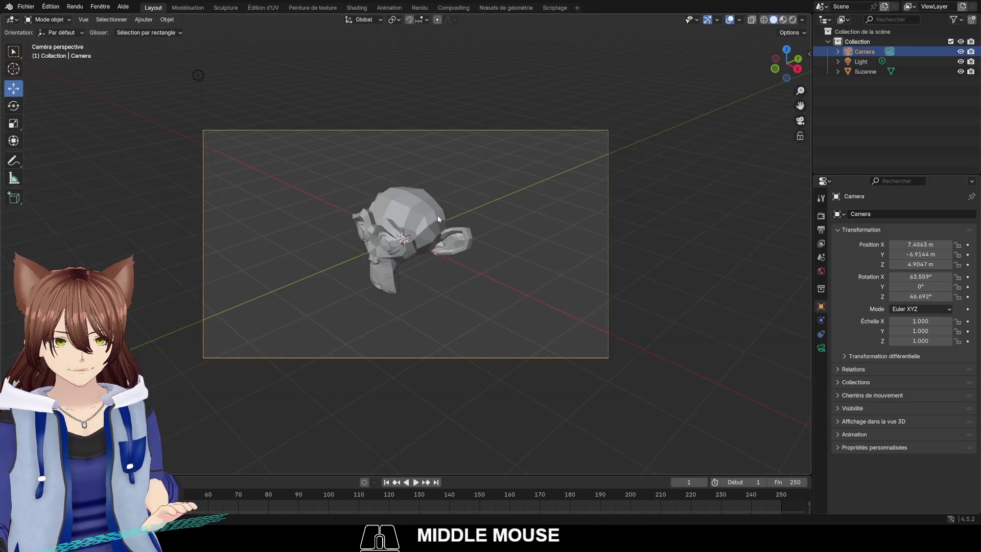
# - Toggle the camera view off and on, move the camera to about X 7.31 m, Y -6.97 m, Z 4.96 m, and return to free perspective
pyautogui.click(801, 121)
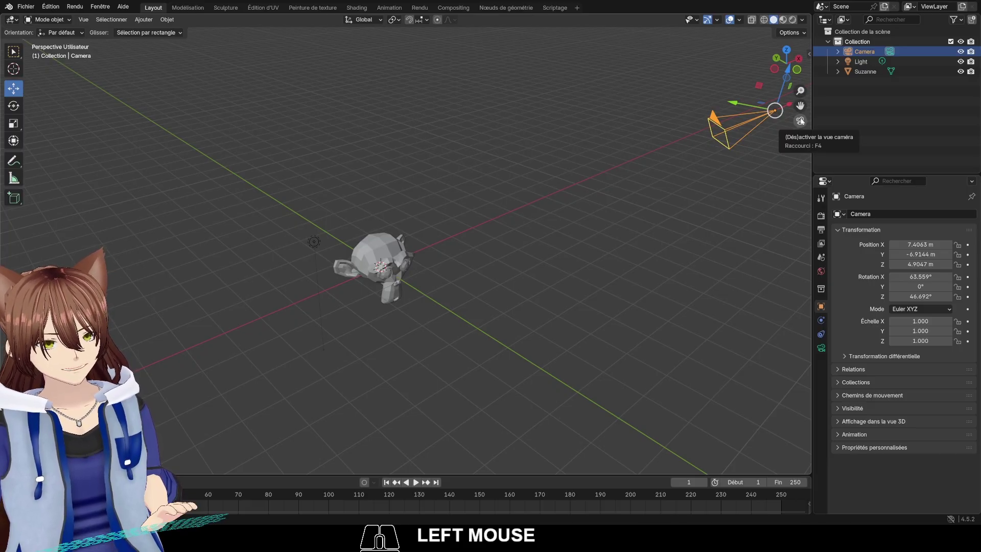
pyautogui.click(800, 121)
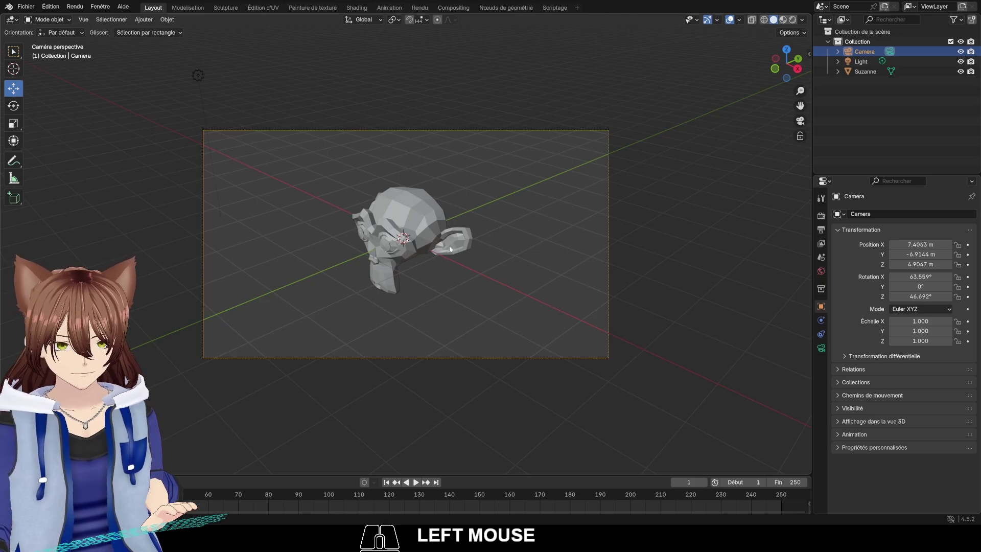
pyautogui.moveTo(418, 246)
pyautogui.mouseDown(button='middle')
pyautogui.moveTo(424, 183)
pyautogui.moveTo(317, 213)
pyautogui.moveTo(398, 265)
pyautogui.moveTo(395, 240)
pyautogui.moveTo(409, 240)
pyautogui.mouseUp(button='middle')
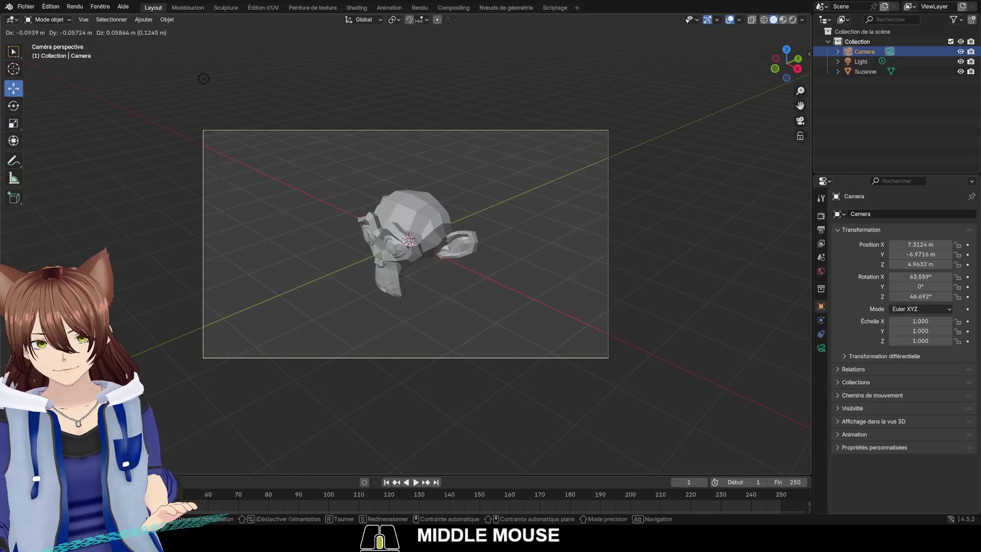
pyautogui.click(408, 241)
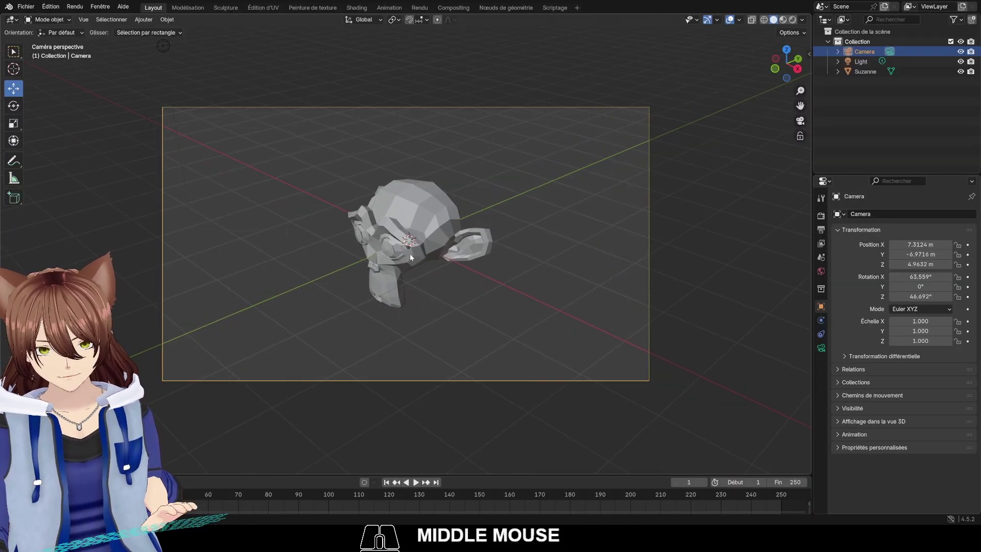
pyautogui.keyDown('alt'); pyautogui.moveTo(409, 253); pyautogui.dragTo(385, 244, button='middle'); pyautogui.keyUp('alt')
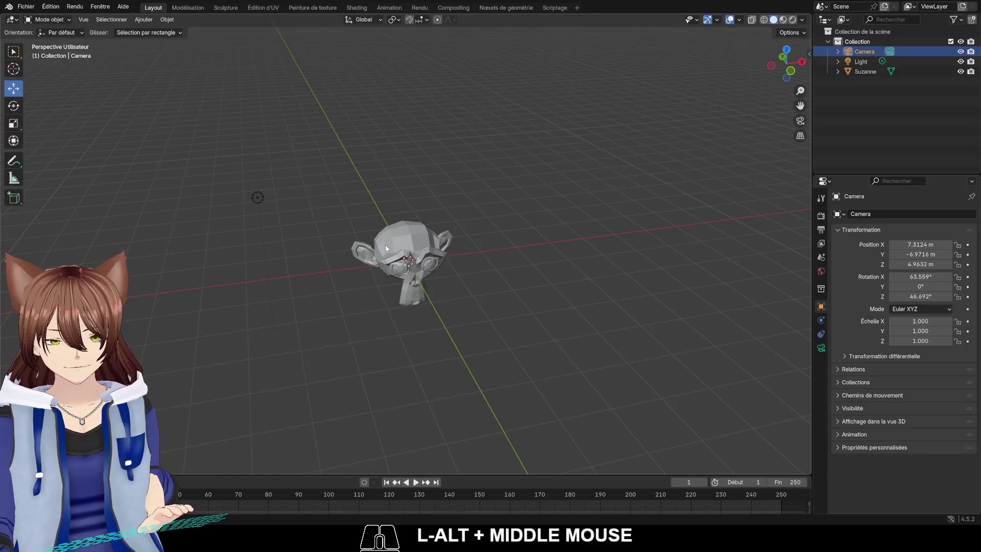